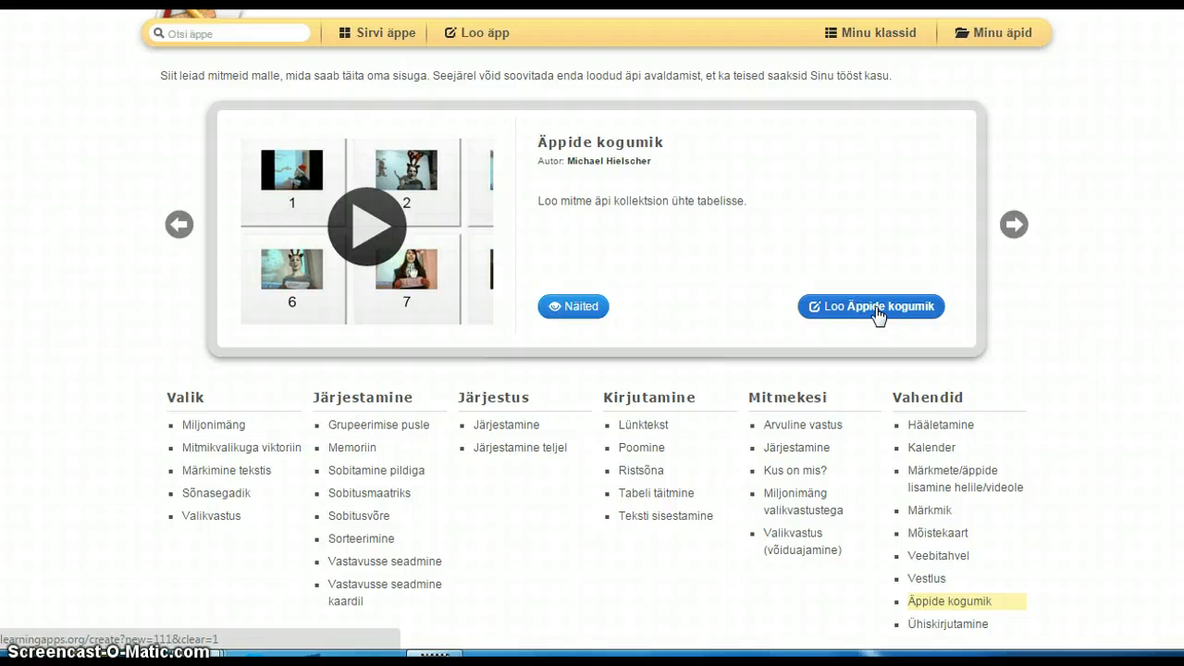
- Start a new Äppide kogumik app with the title "Linnud" and the instruction "Harjutused lindude teemal."
left_click(875, 309)
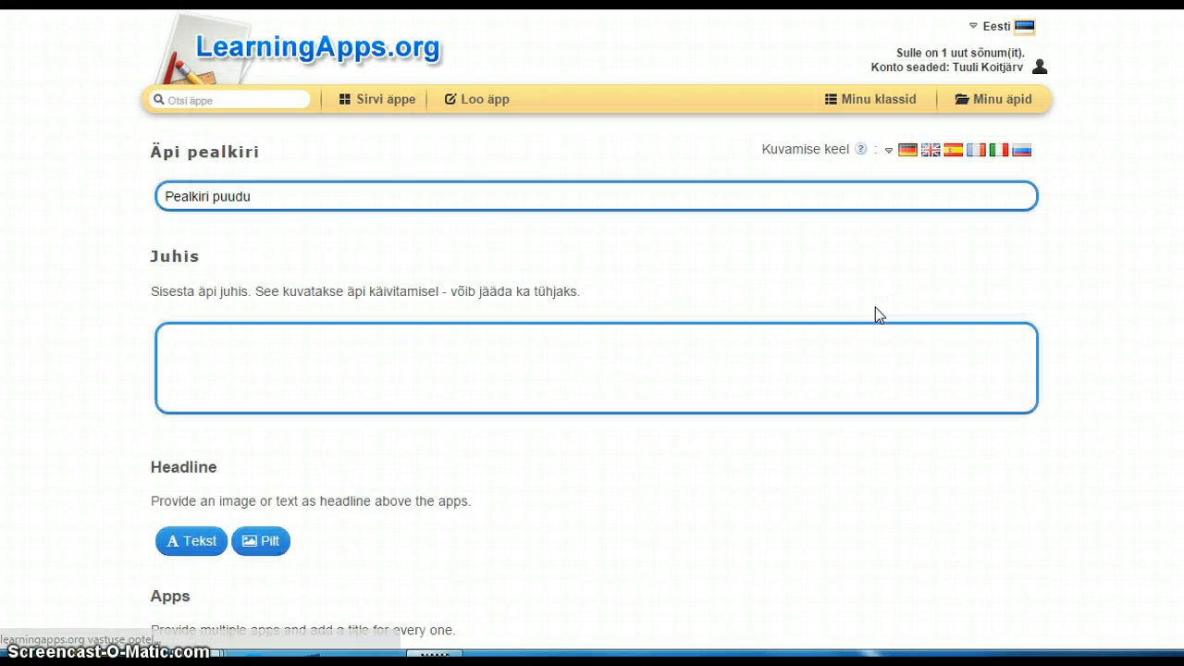
left_click(477, 257)
left_click_drag(304, 198, 90, 191)
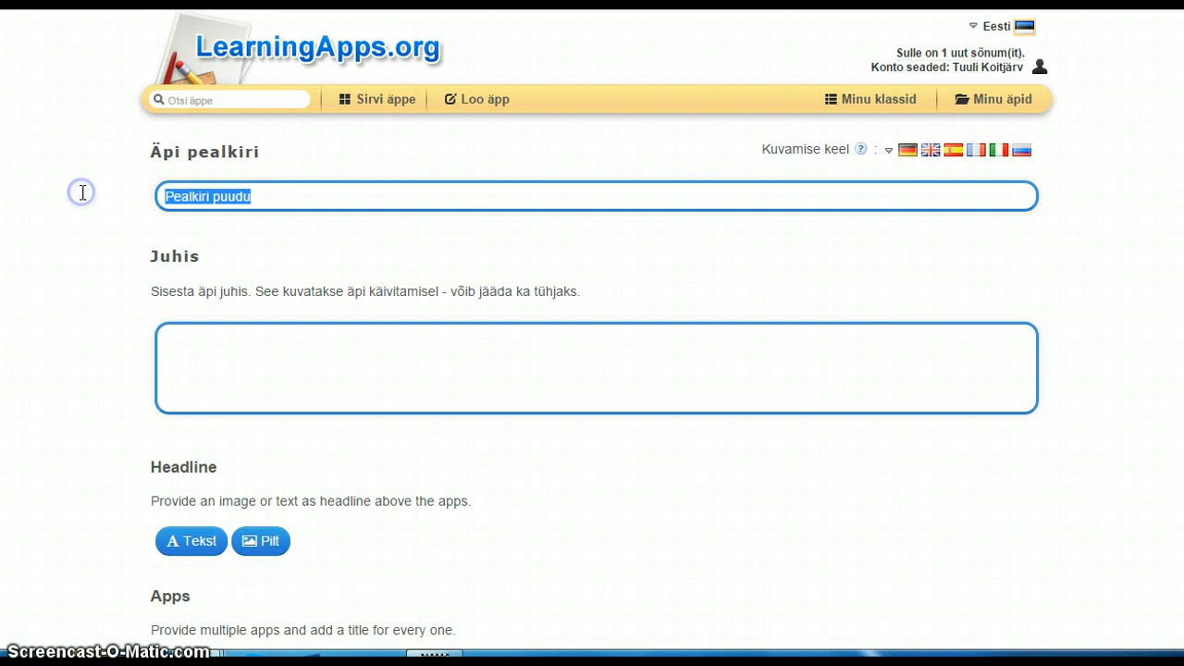
type("L")
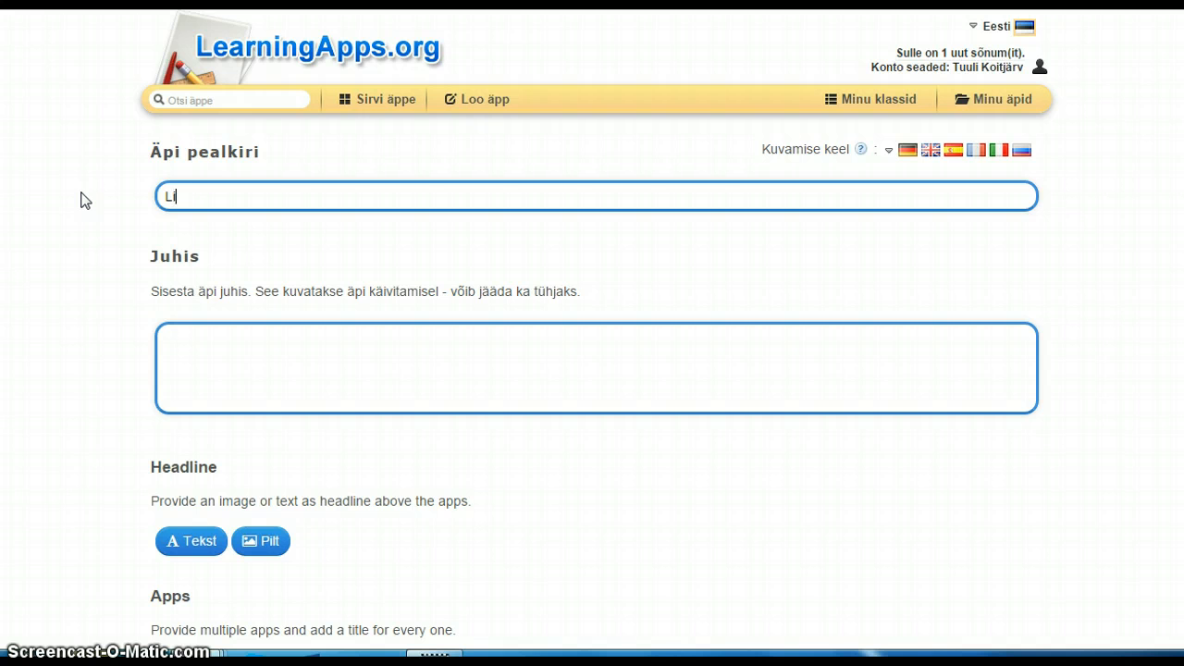
type("innud")
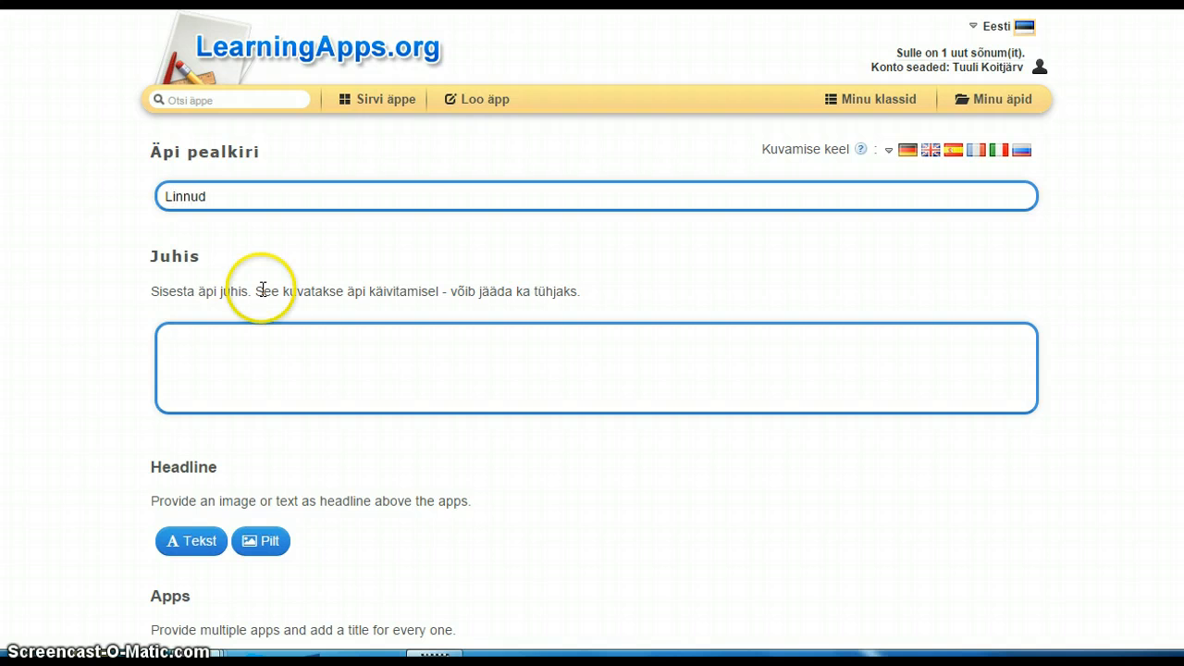
left_click(269, 348)
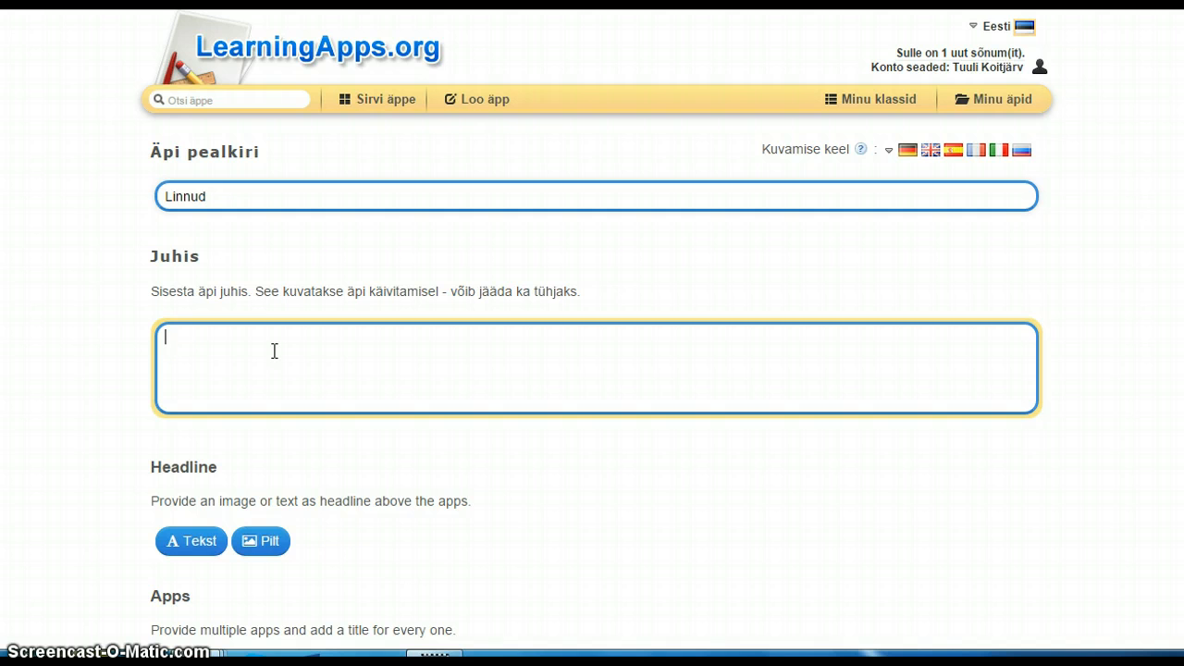
type("Harjutused lindude teemal.")
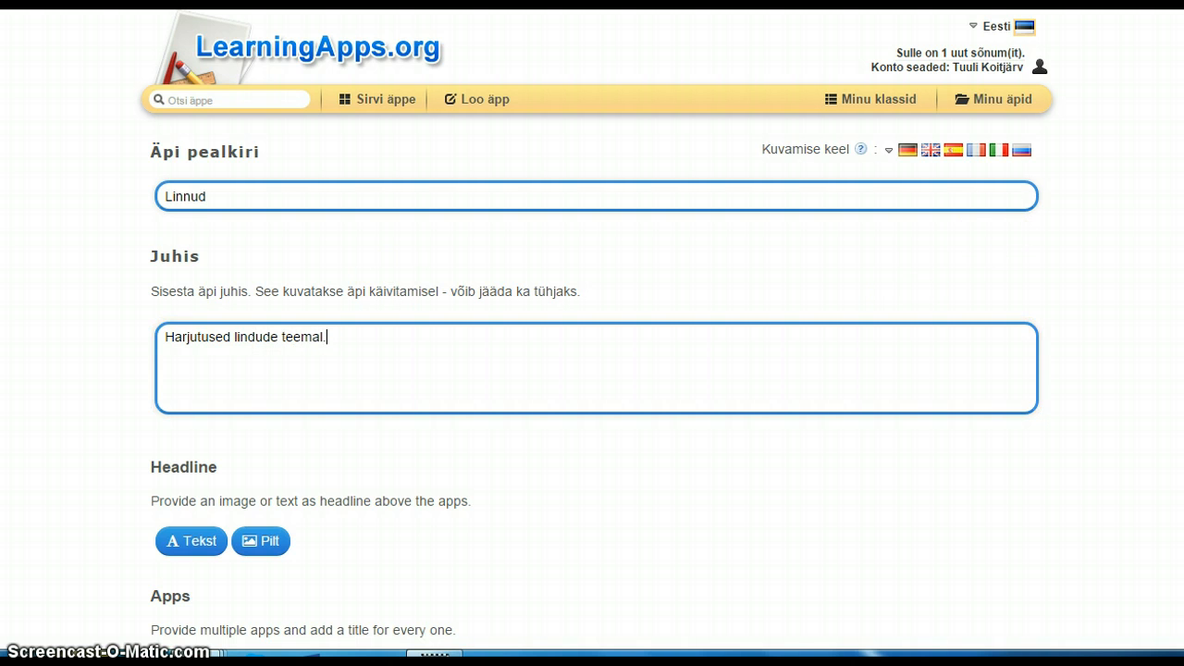
- Add a text headline reading "Äppide kogumik" above the apps
scroll(994, 240, "down", 3)
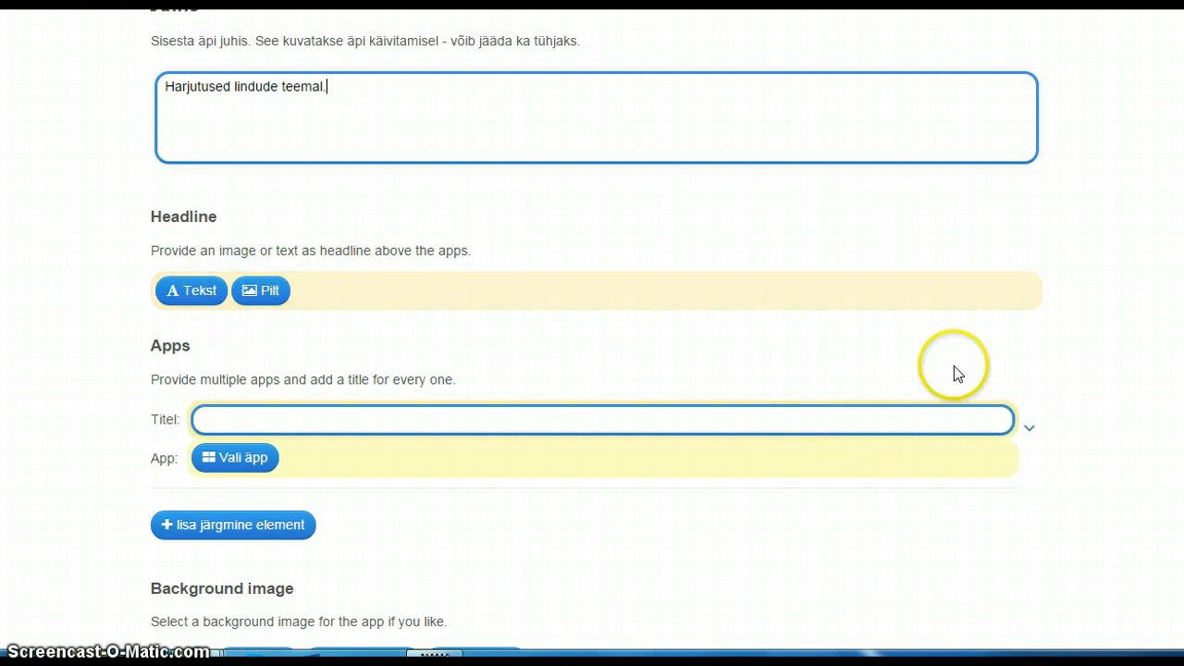
scroll(592, 333, "down", 1)
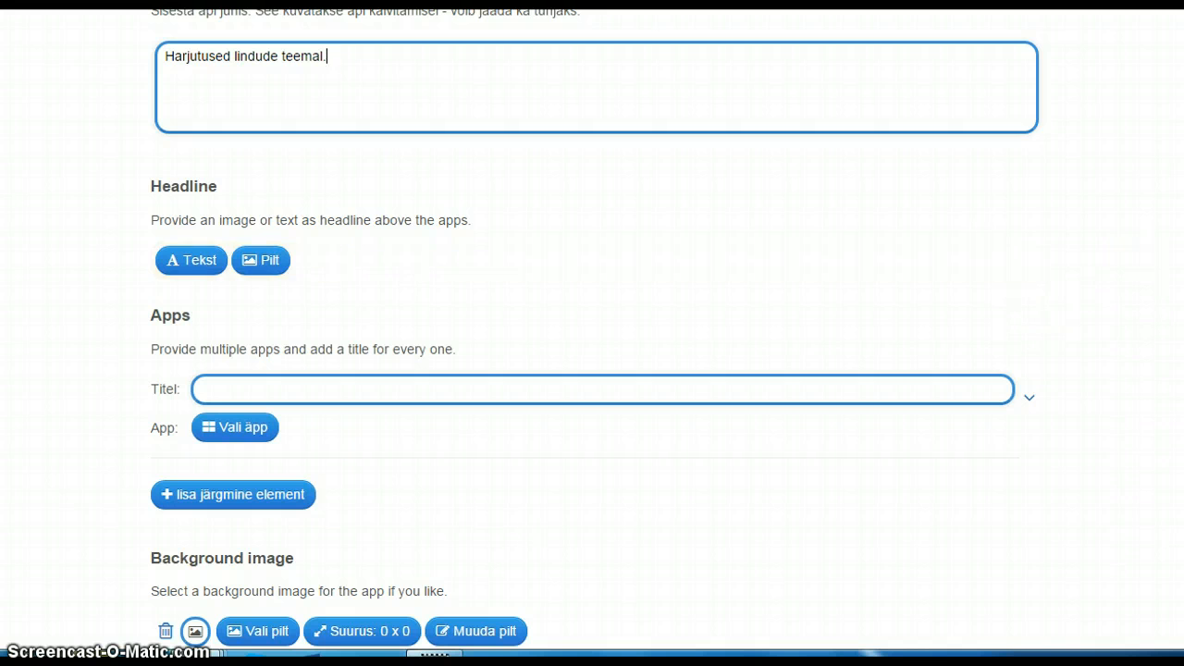
scroll(717, 252, "down", 1)
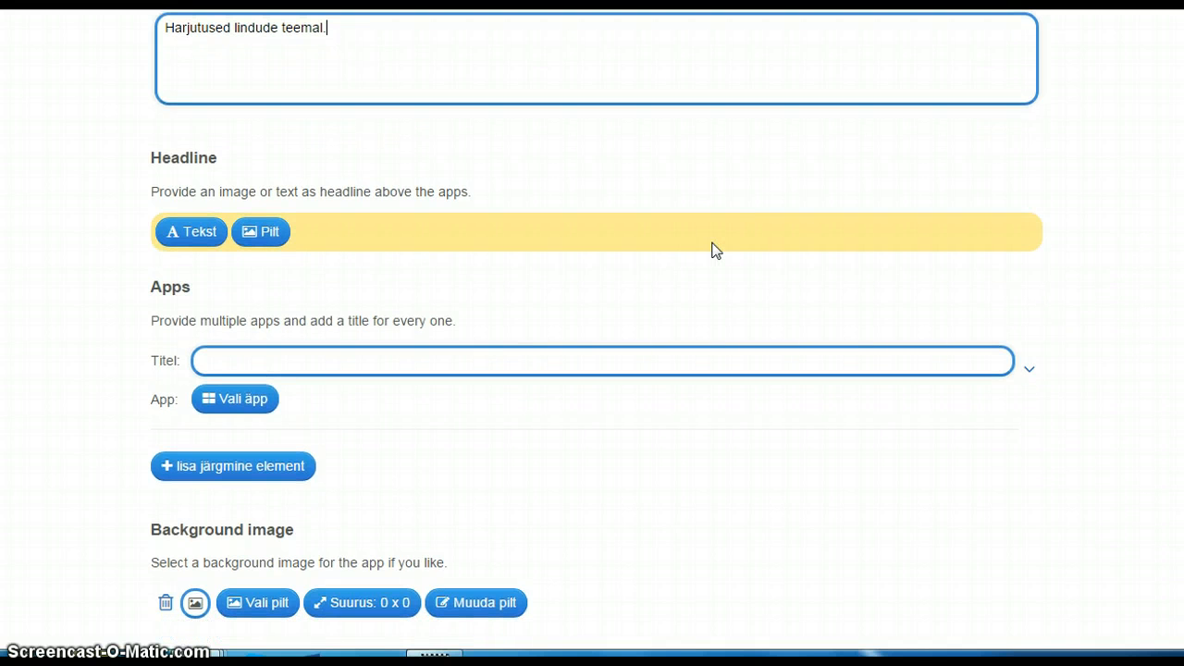
left_click(270, 235)
left_click(198, 233)
left_click(392, 230)
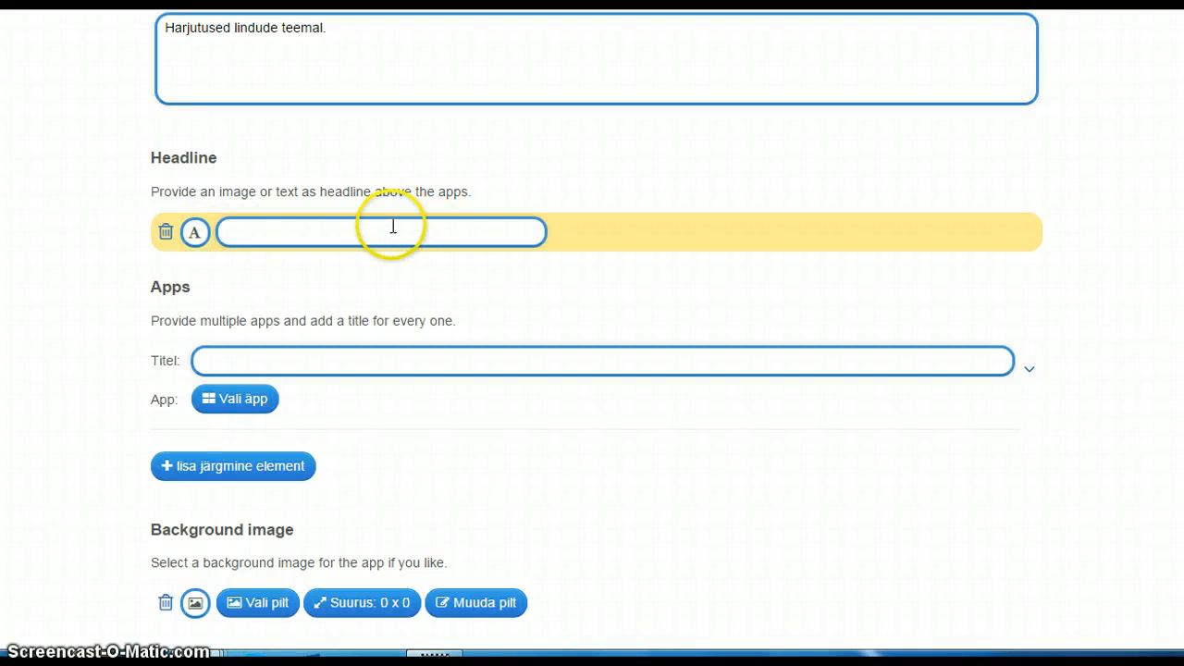
type("Äppid")
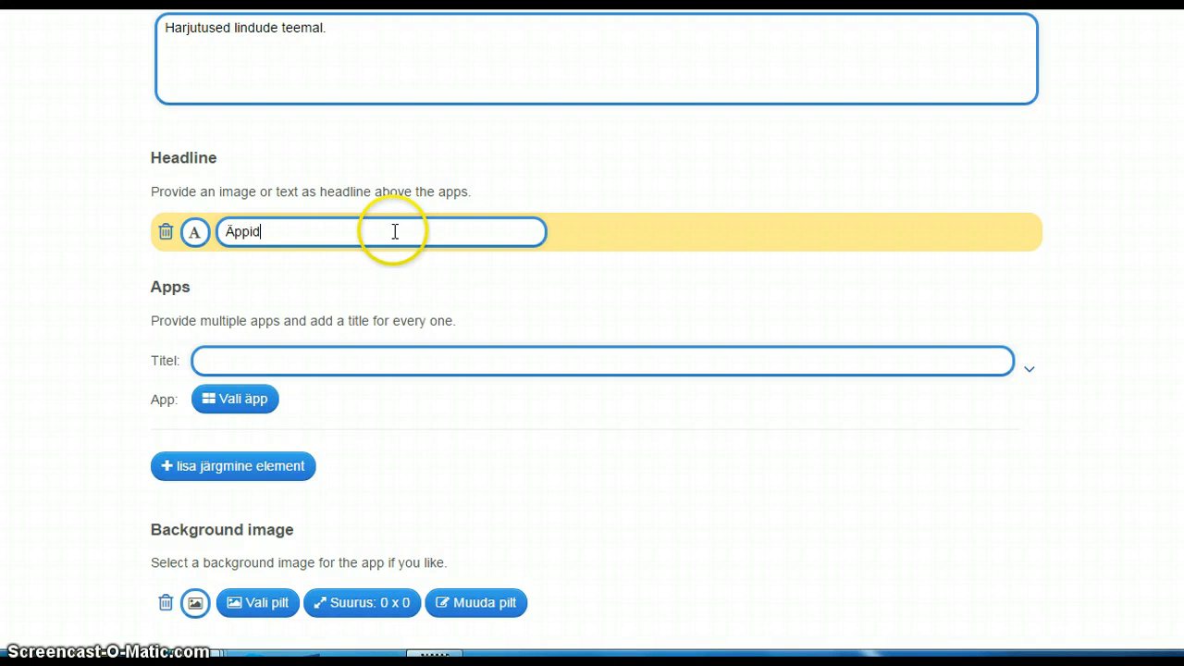
type("e kogu")
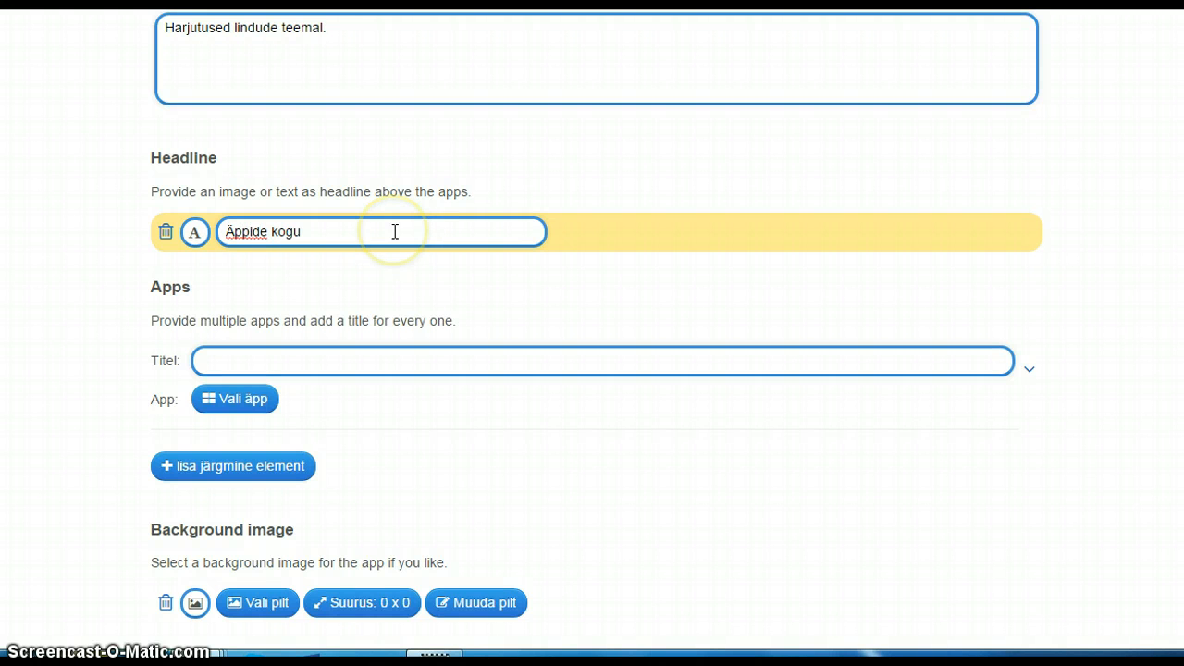
type("mik")
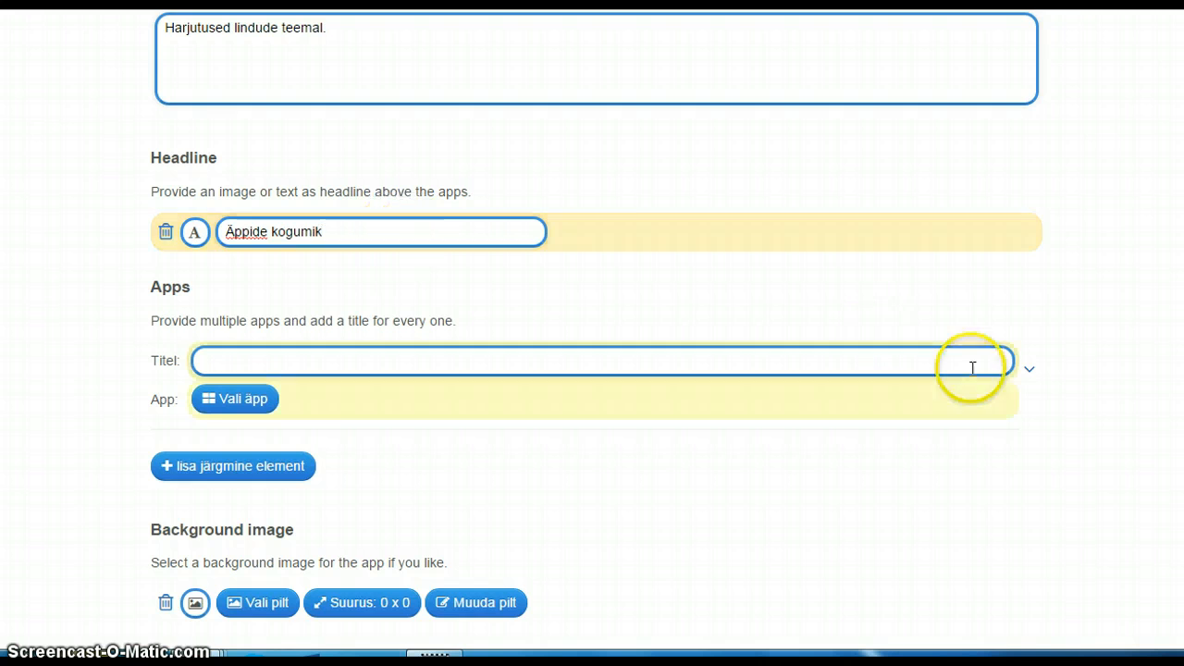
- Assign the recently used starling app to the first collection entry and title the entry "Linnulaul"
scroll(971, 362, "down", 1)
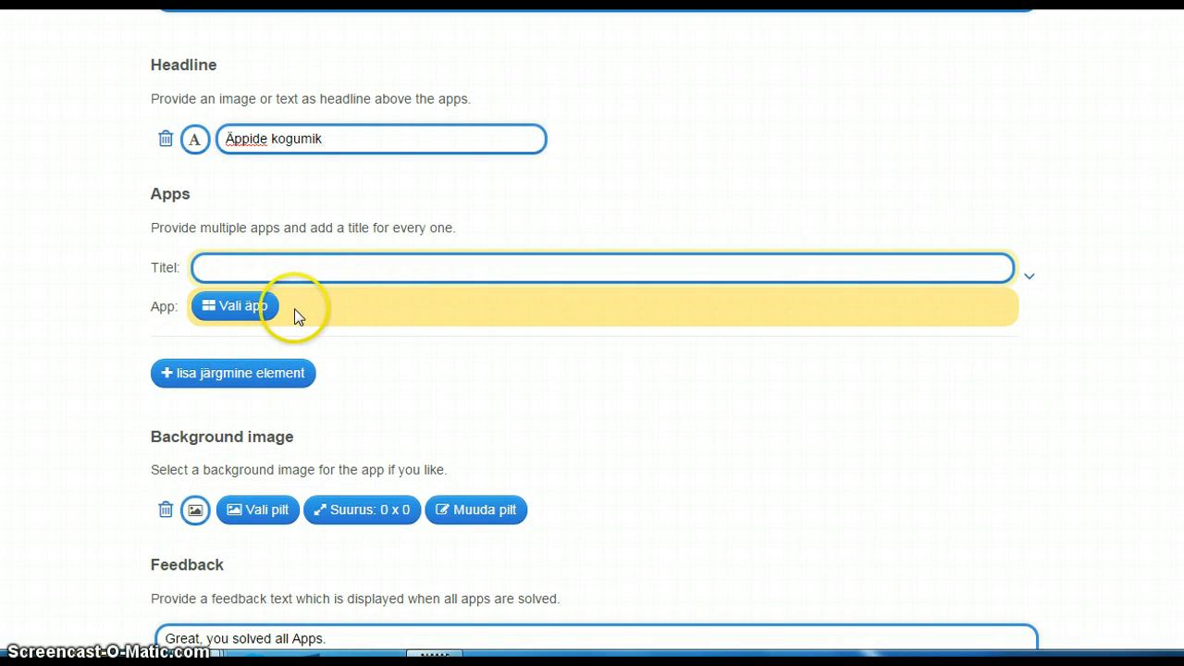
double_click(257, 314)
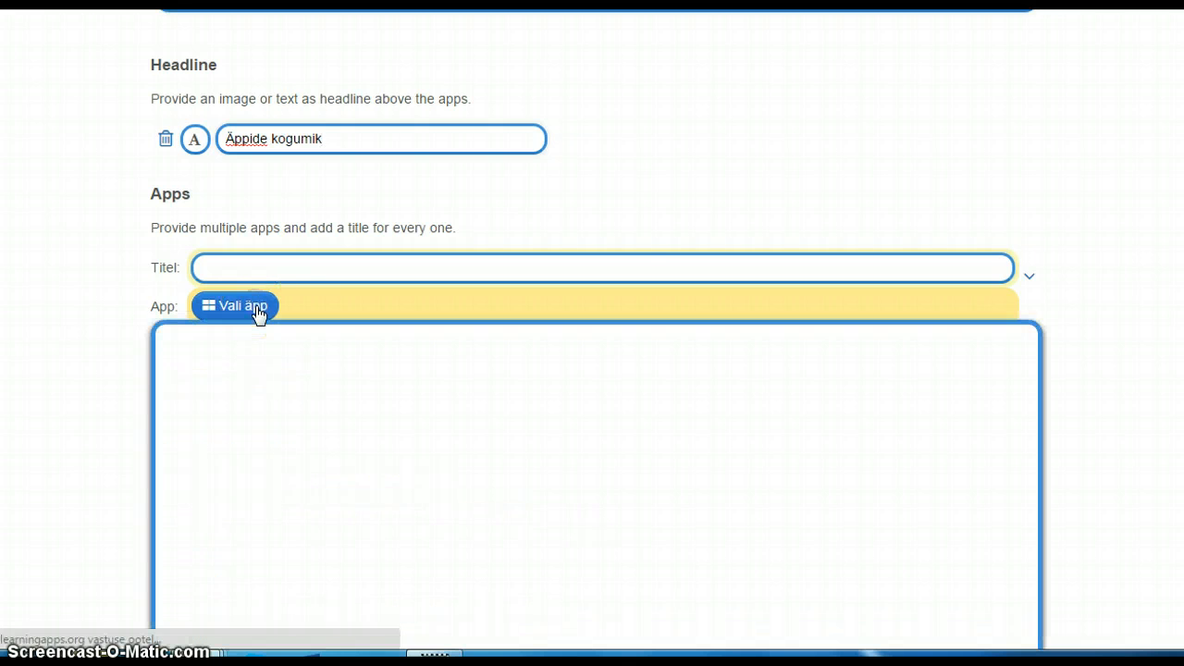
scroll(592, 370, "down", 2)
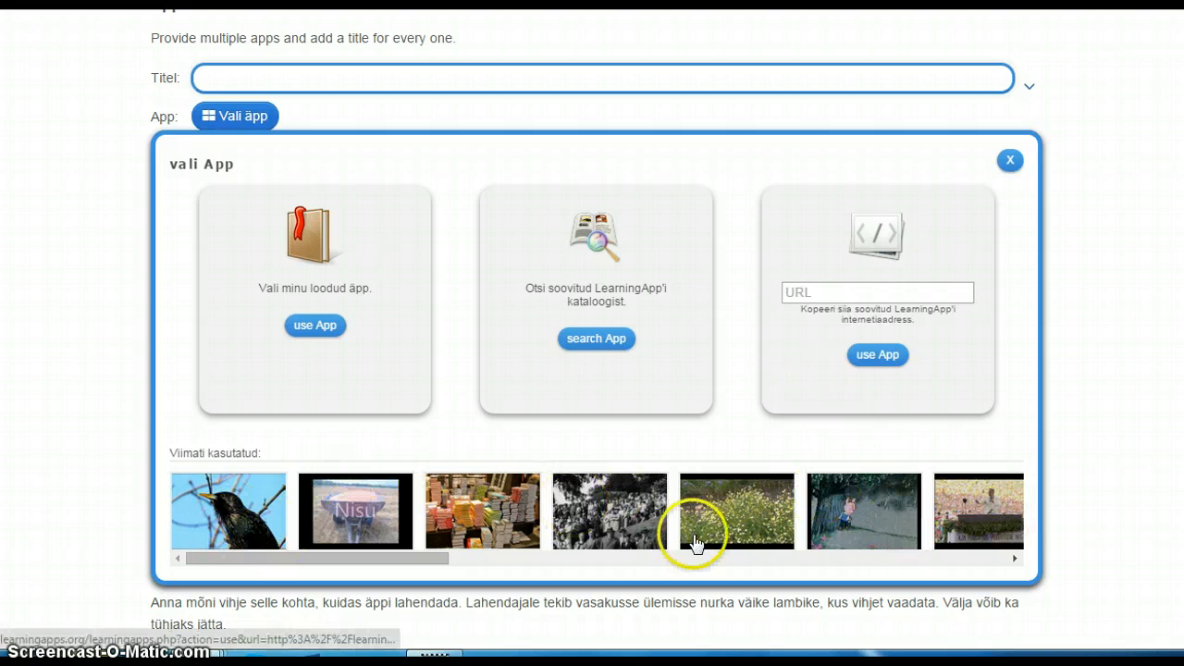
left_click(236, 510)
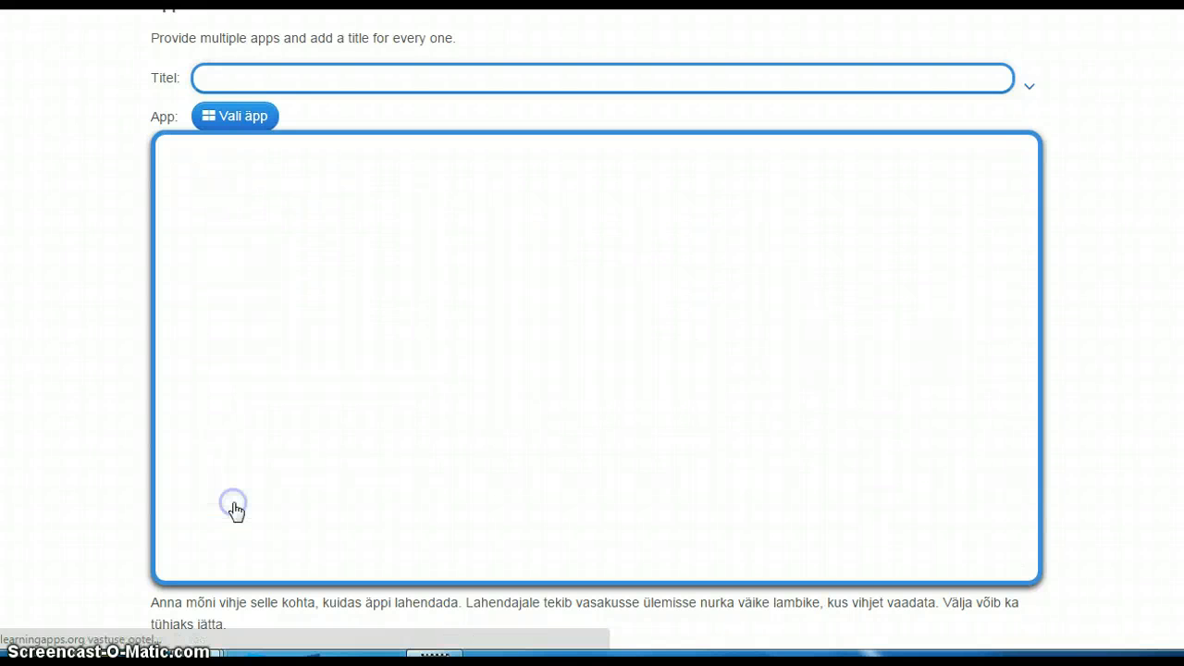
left_click(305, 79)
type("Linn")
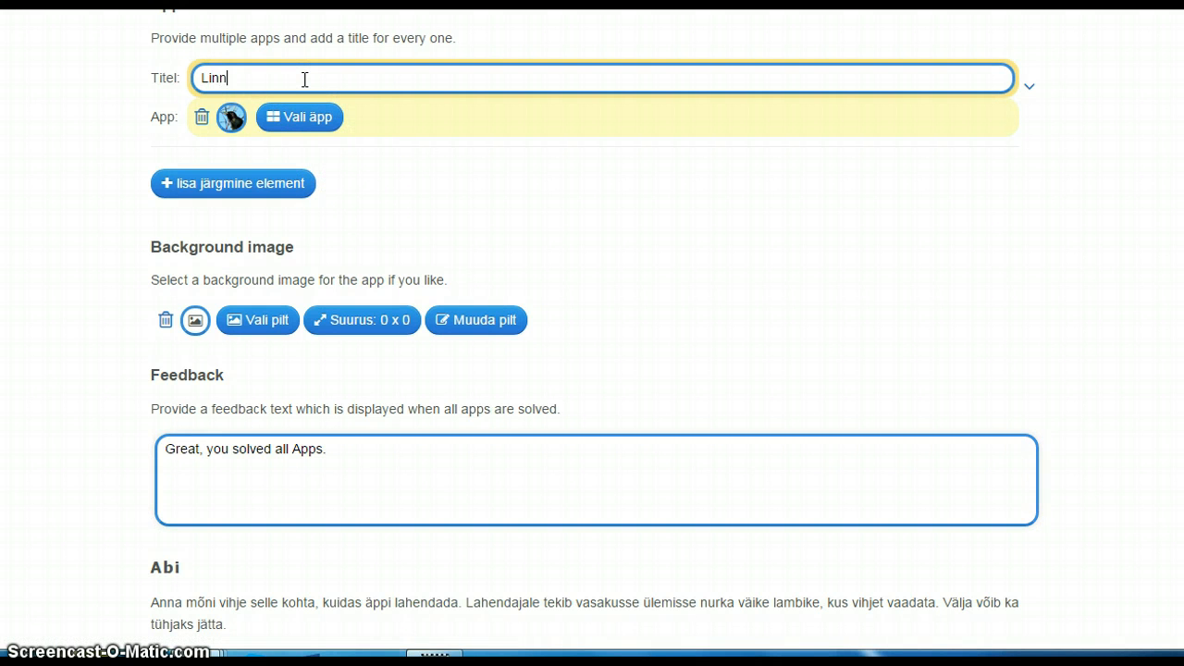
type("ulaul")
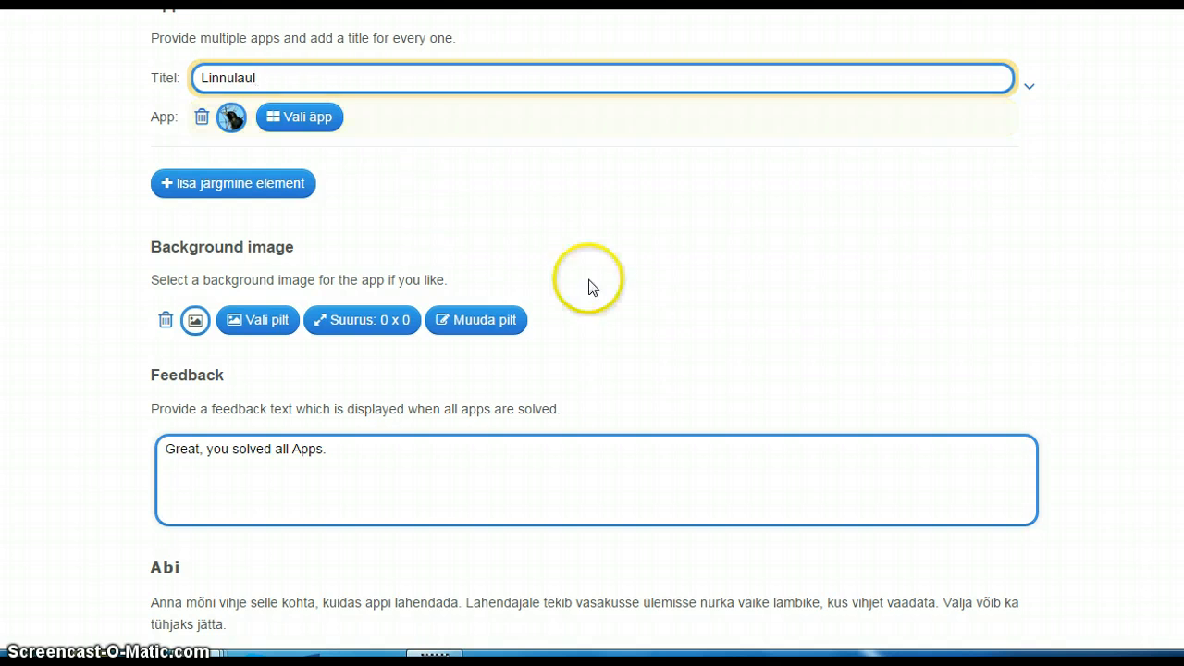
- Add a second collection entry and search the LearningApps catalogue for "linnud" to fill it
scroll(596, 336, "up", 1)
scroll(596, 336, "up", 1)
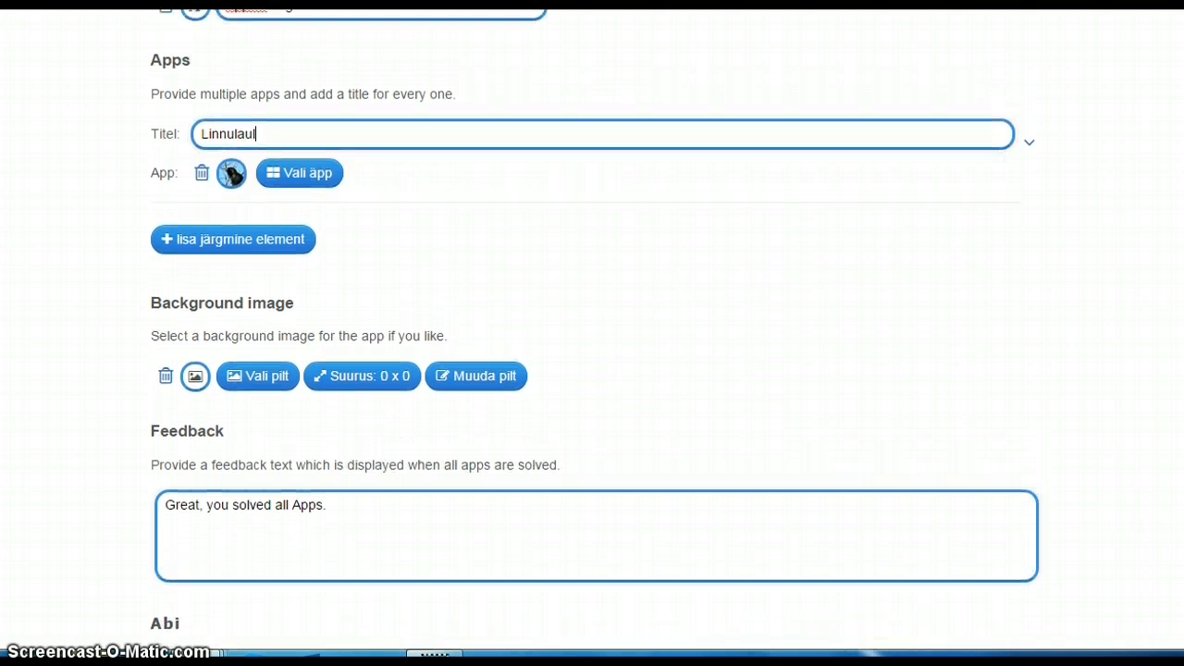
left_click(276, 248)
left_click(244, 273)
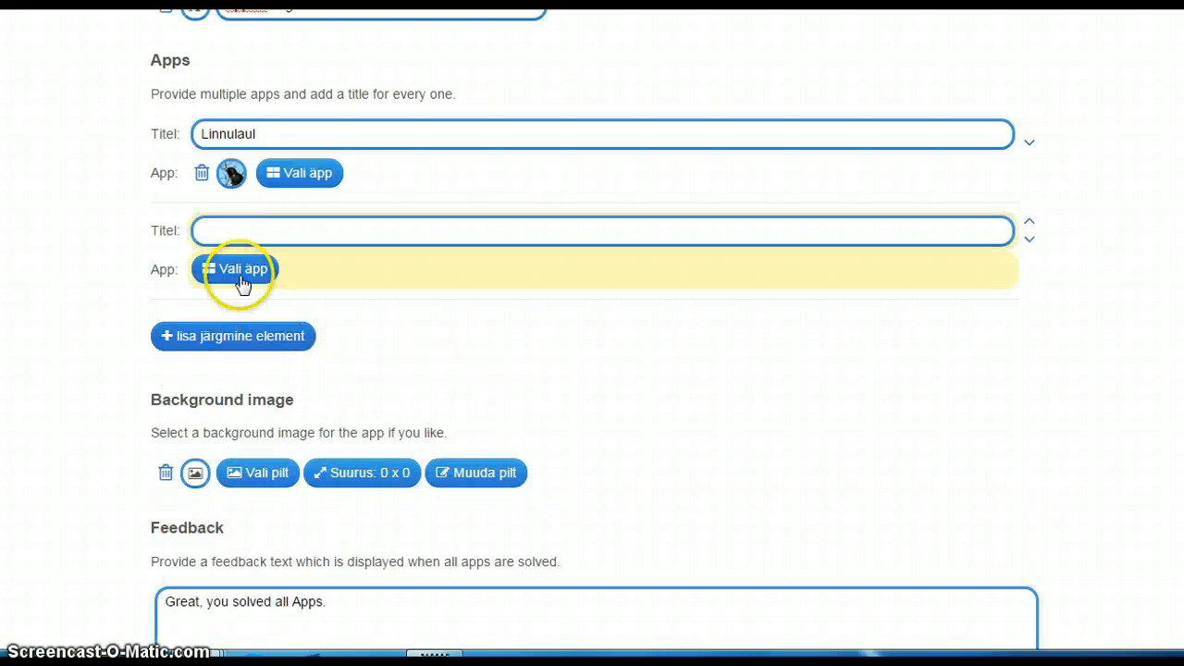
scroll(602, 357, "down", 3)
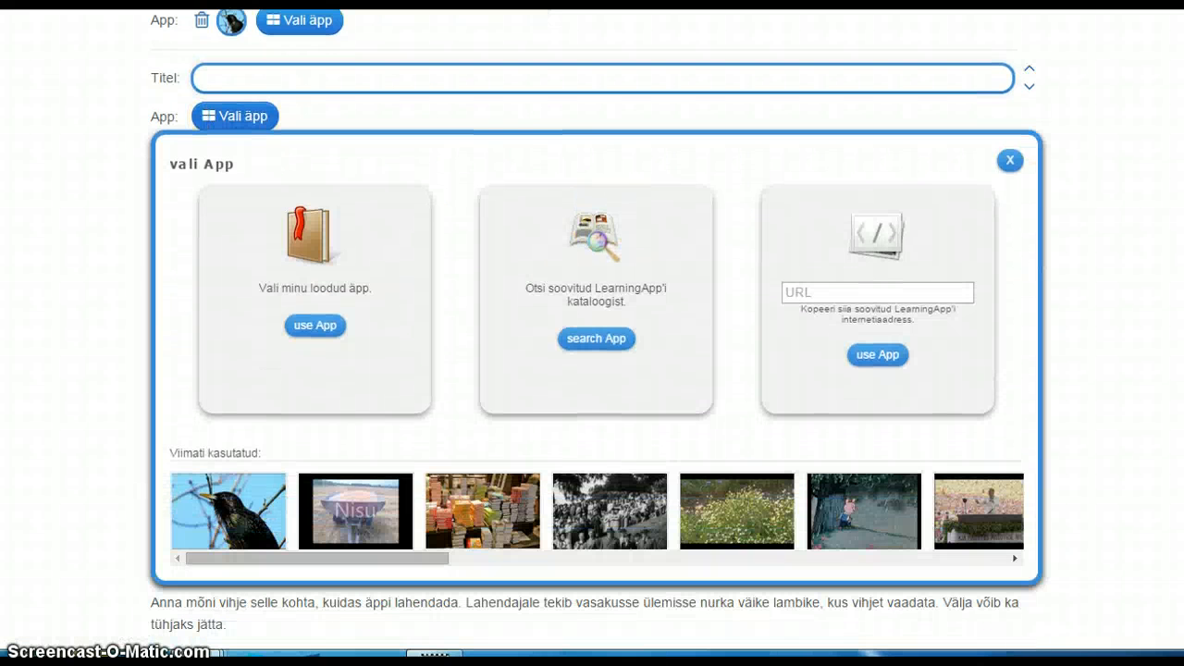
left_click(602, 339)
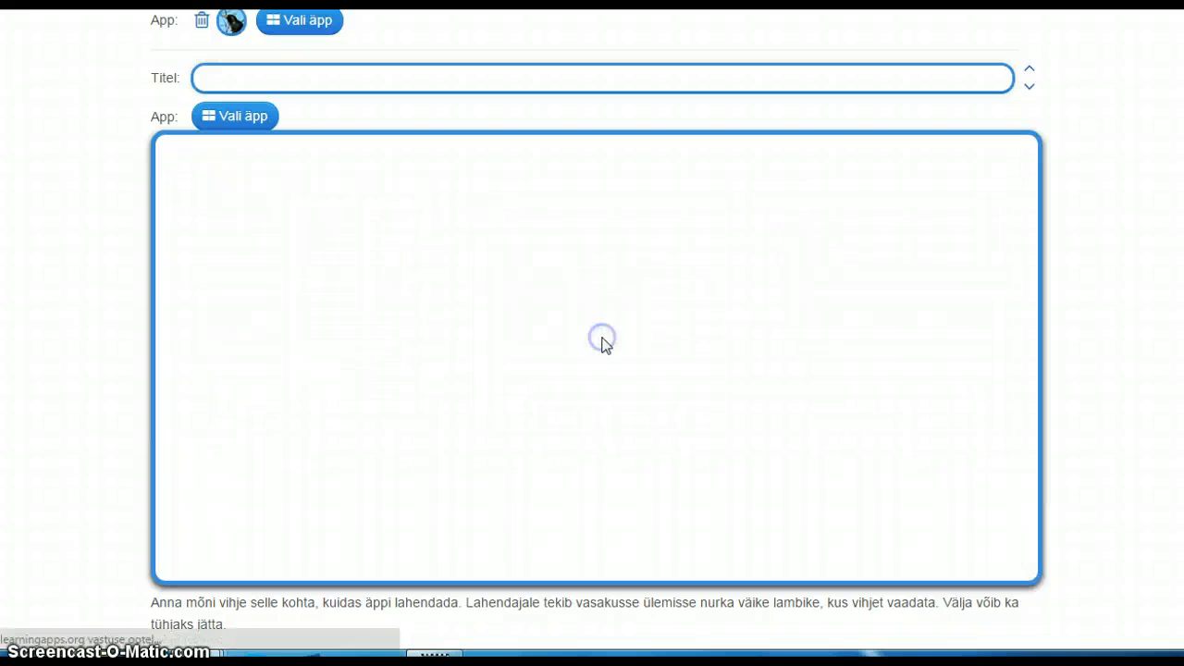
left_click(285, 155)
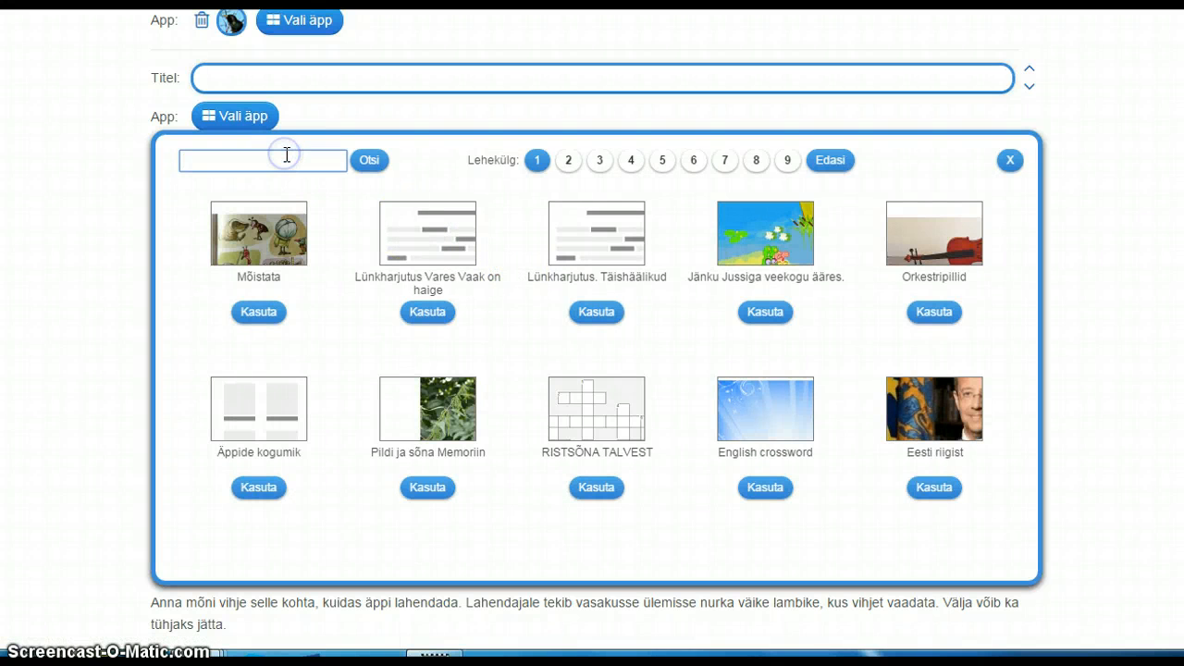
type("linnud")
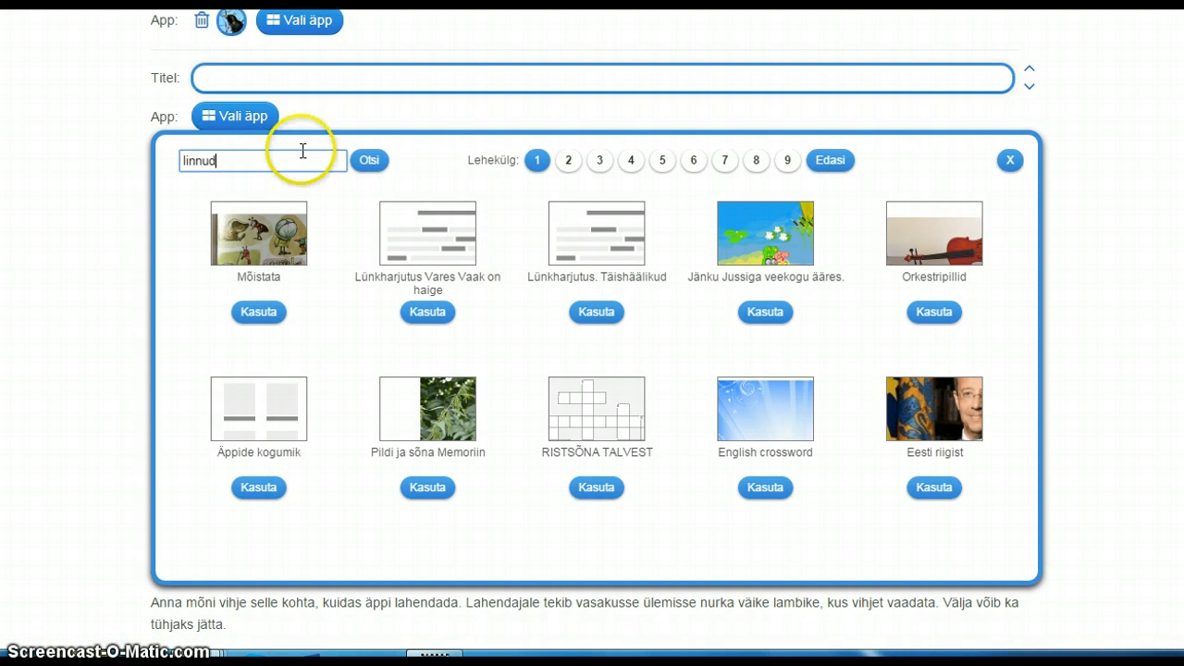
left_click(367, 162)
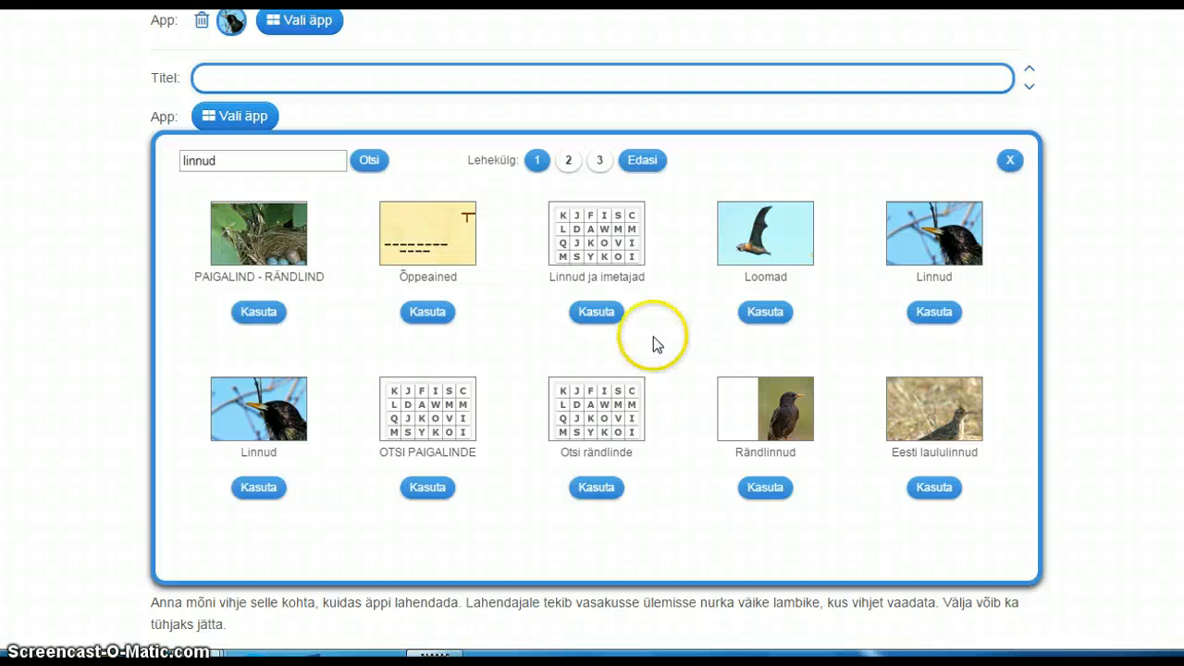
- Preview the catalogue app "PAIGALIND - RÄNDLIND" and return to the search results
left_click(262, 235)
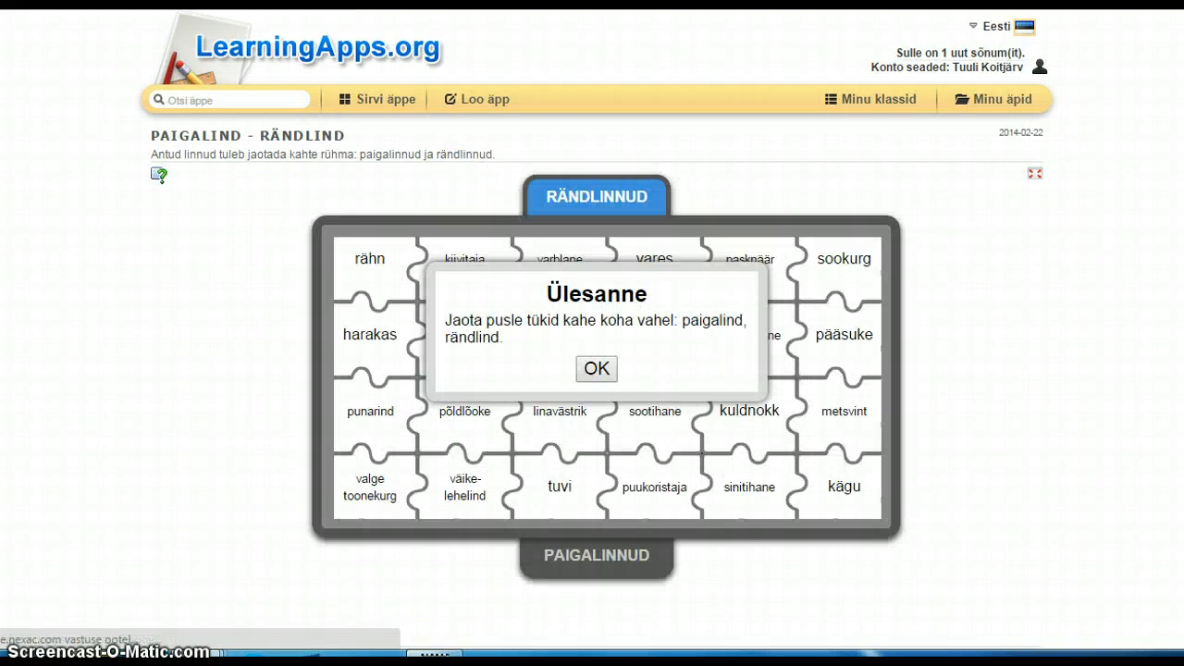
scroll(596, 333, "down", 2)
scroll(597, 333, "up", 1)
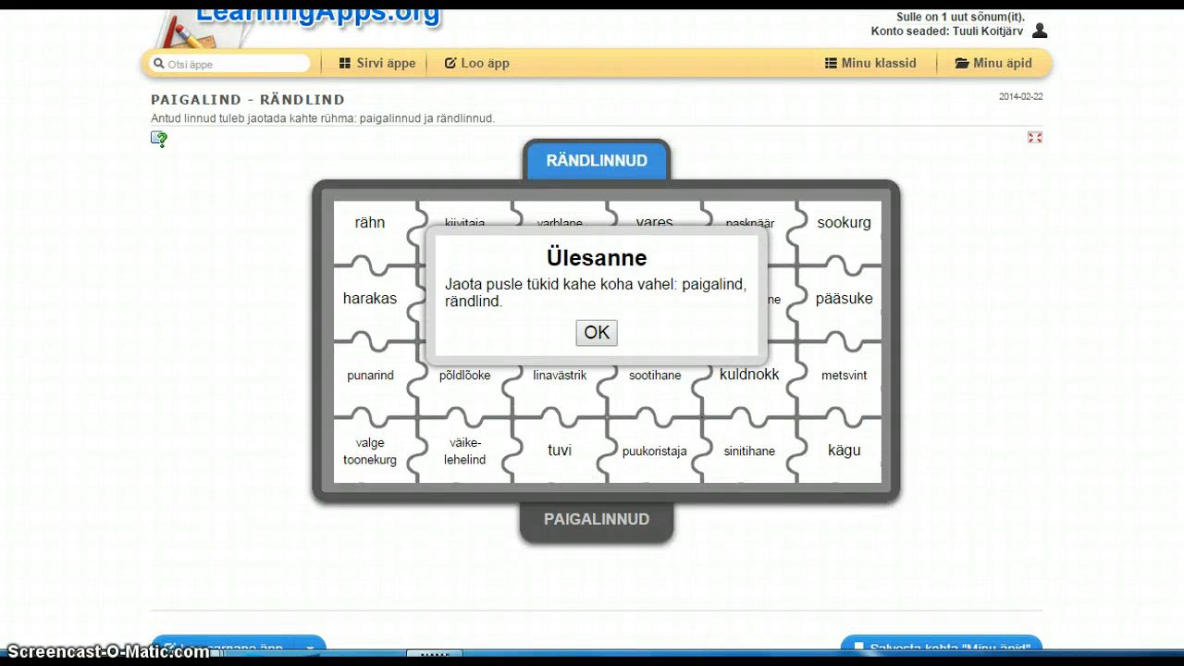
key("ctrl+w")
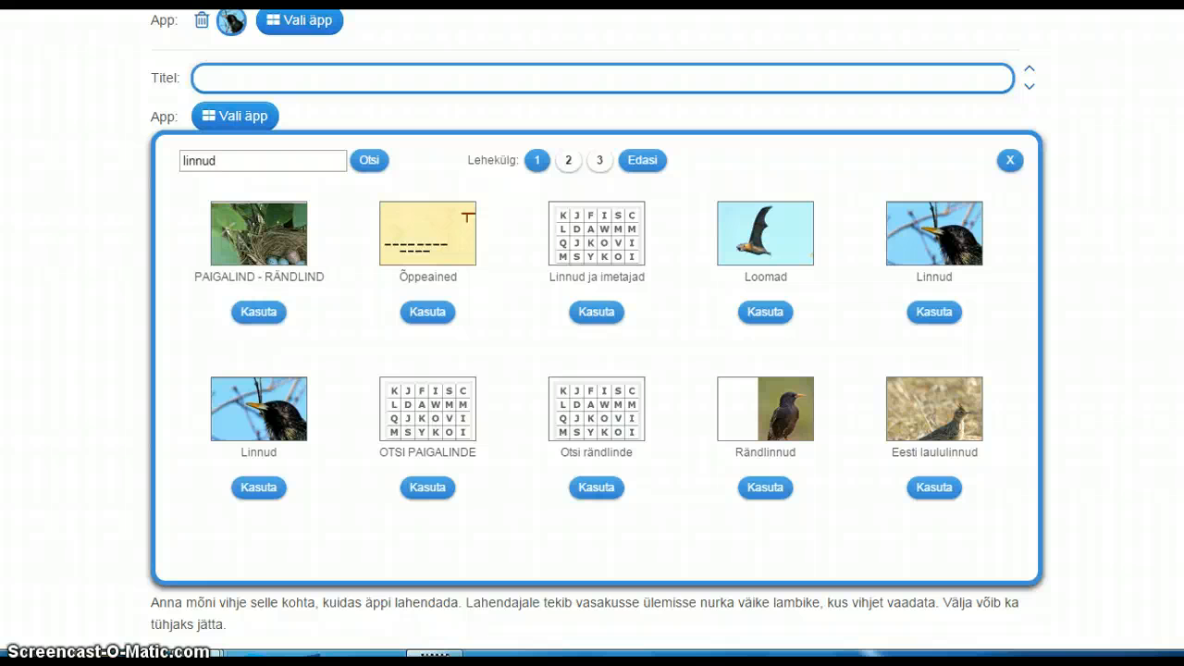
- Use the "PAIGALIND - RÄNDLIND" app for the second entry and title the entry "Paigalind, rändlind"
left_click(261, 314)
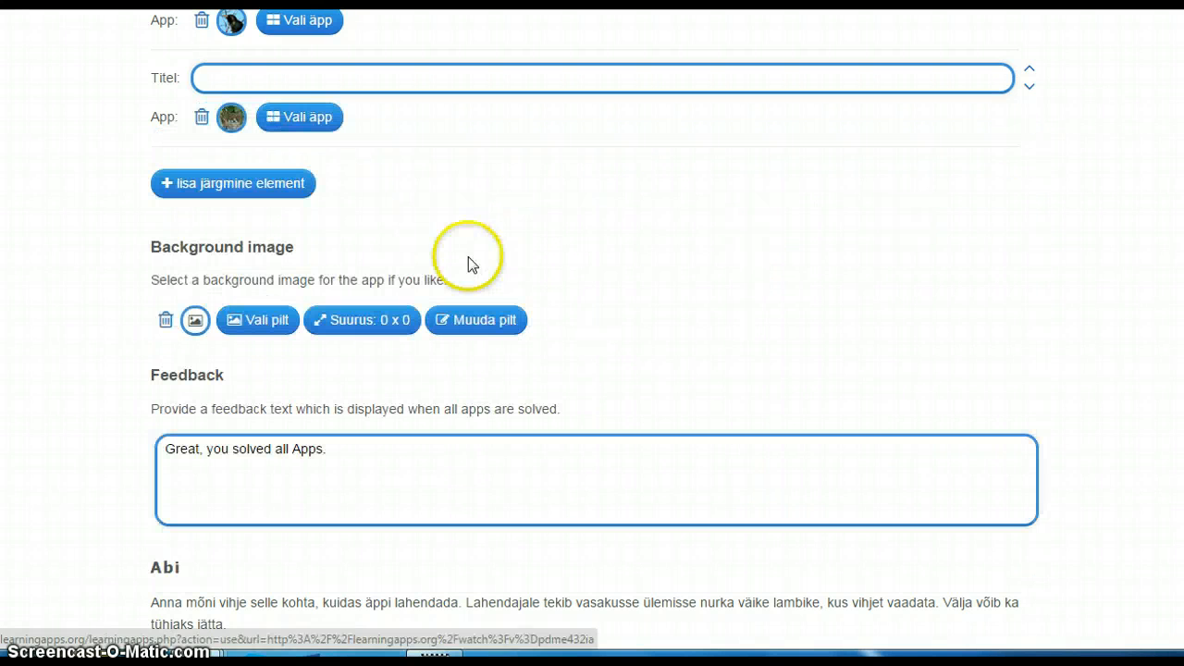
left_click(329, 76)
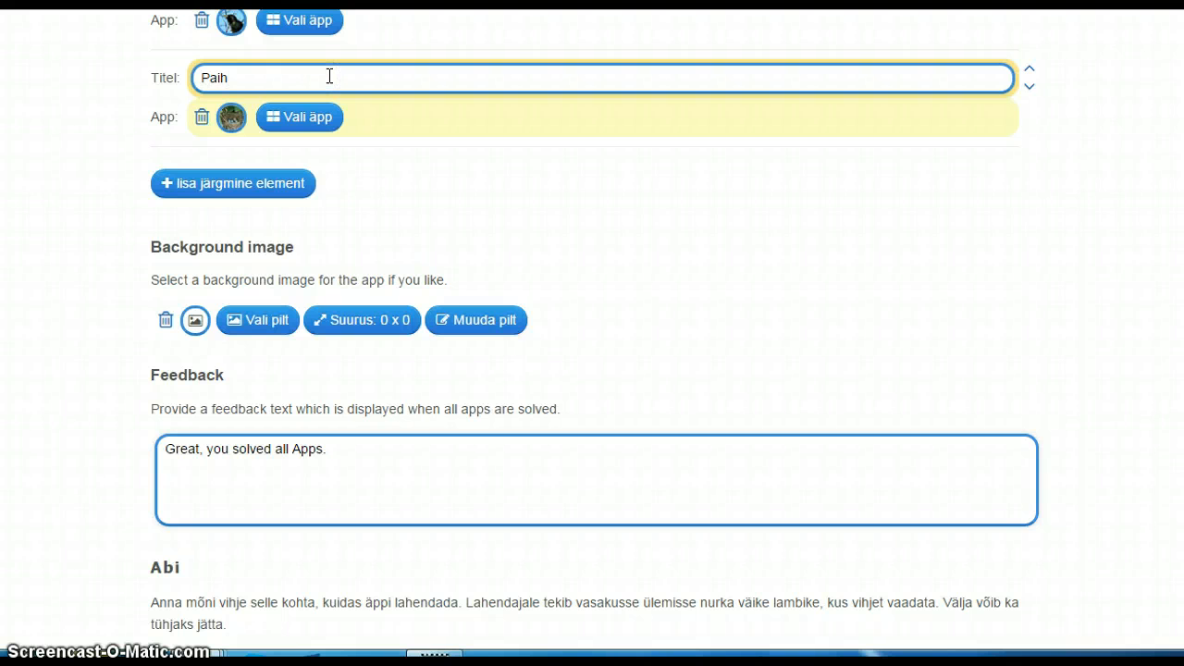
type("Paigalind, rändlind")
- Add a third and a fourth collection entry and search the LearningApps catalogue for "linnud" to fill the third
left_click(281, 187)
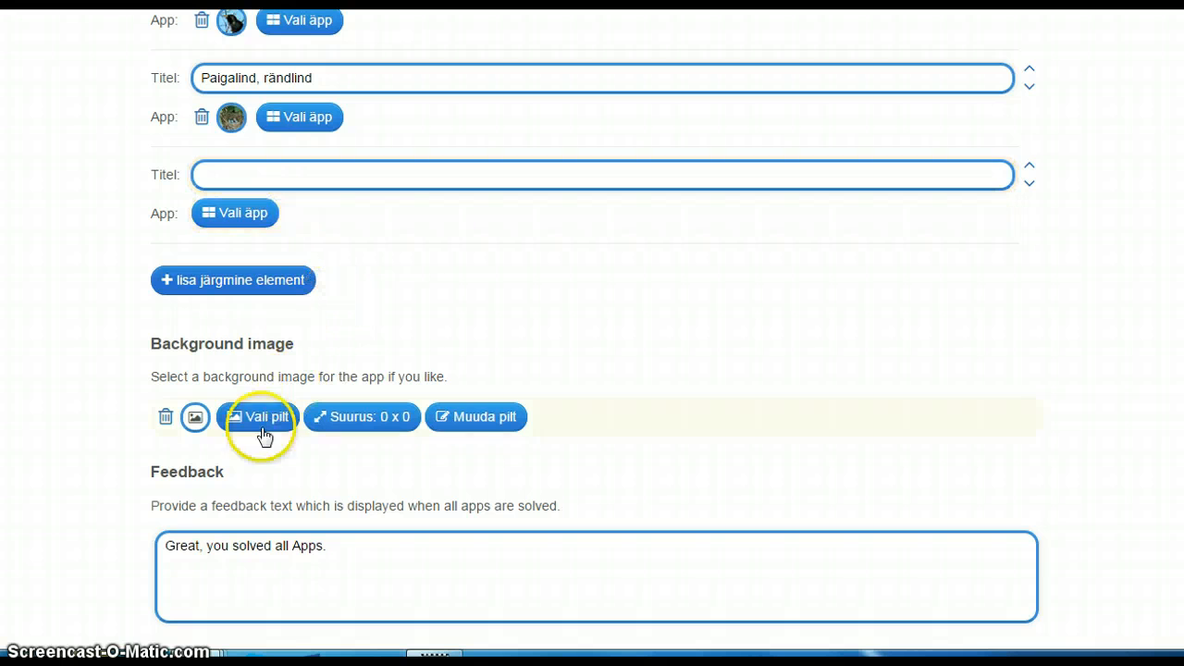
left_click(243, 285)
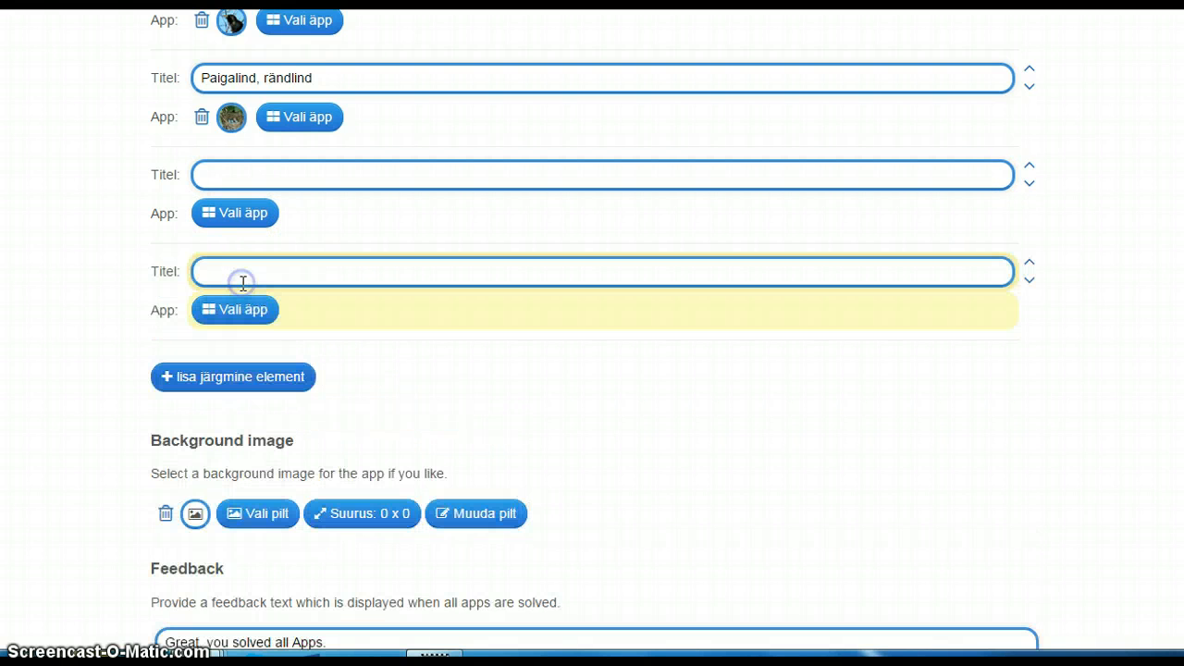
left_click(240, 214)
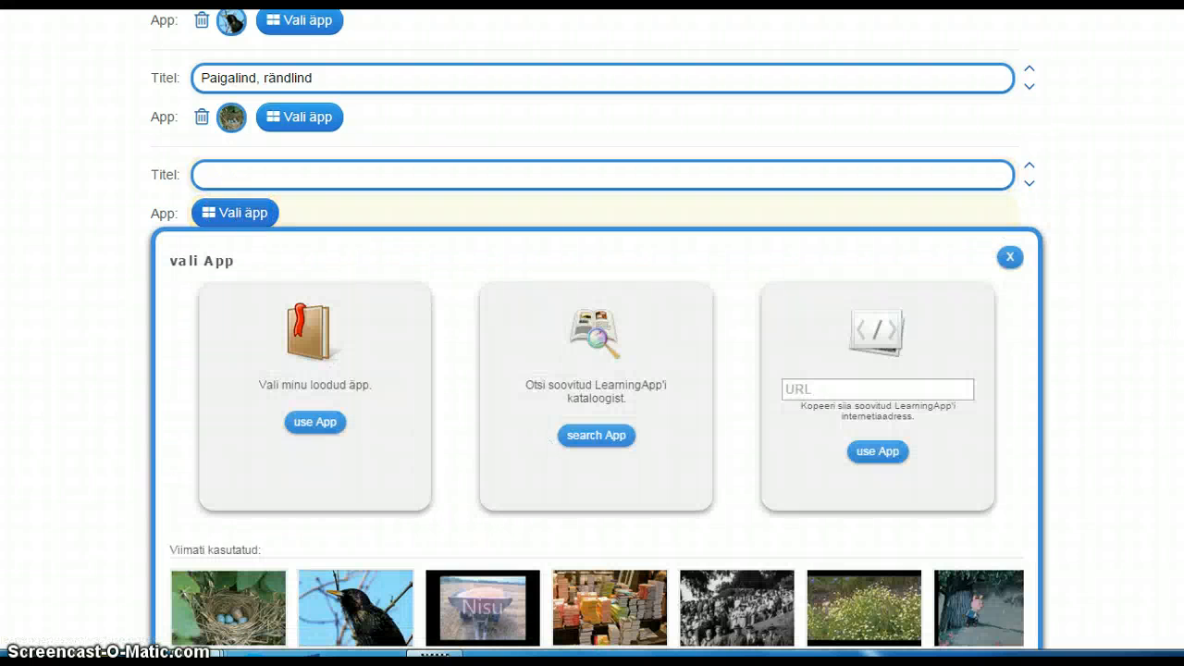
scroll(544, 440, "down", 2)
left_click(610, 233)
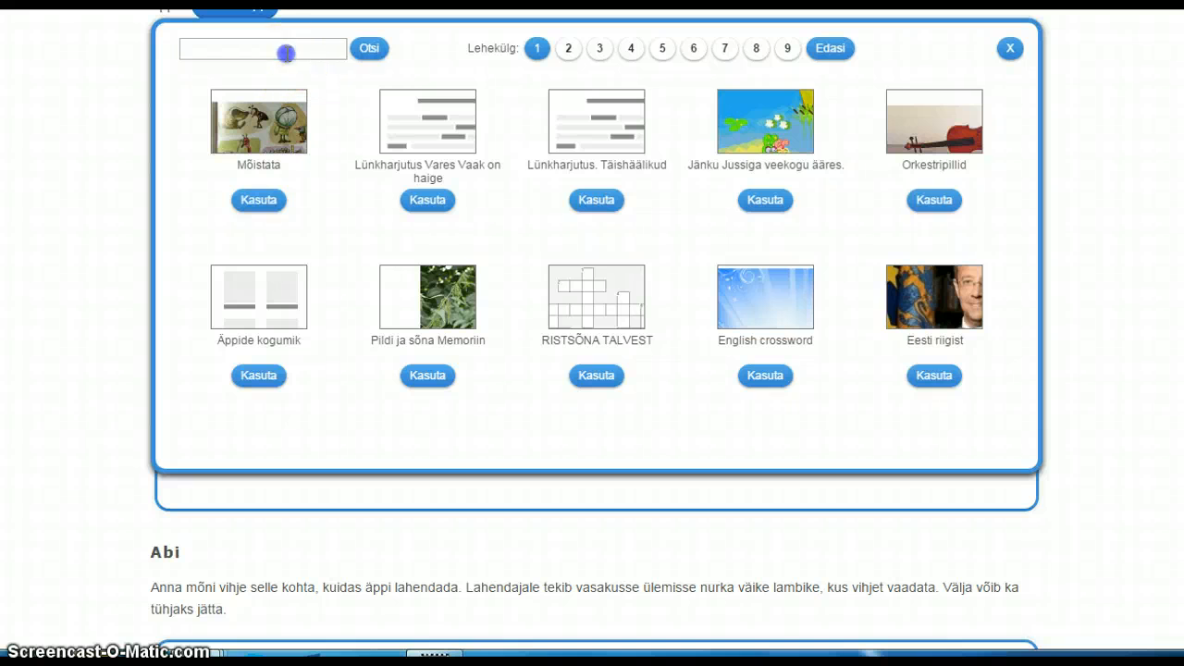
left_click(285, 50)
type("linnud")
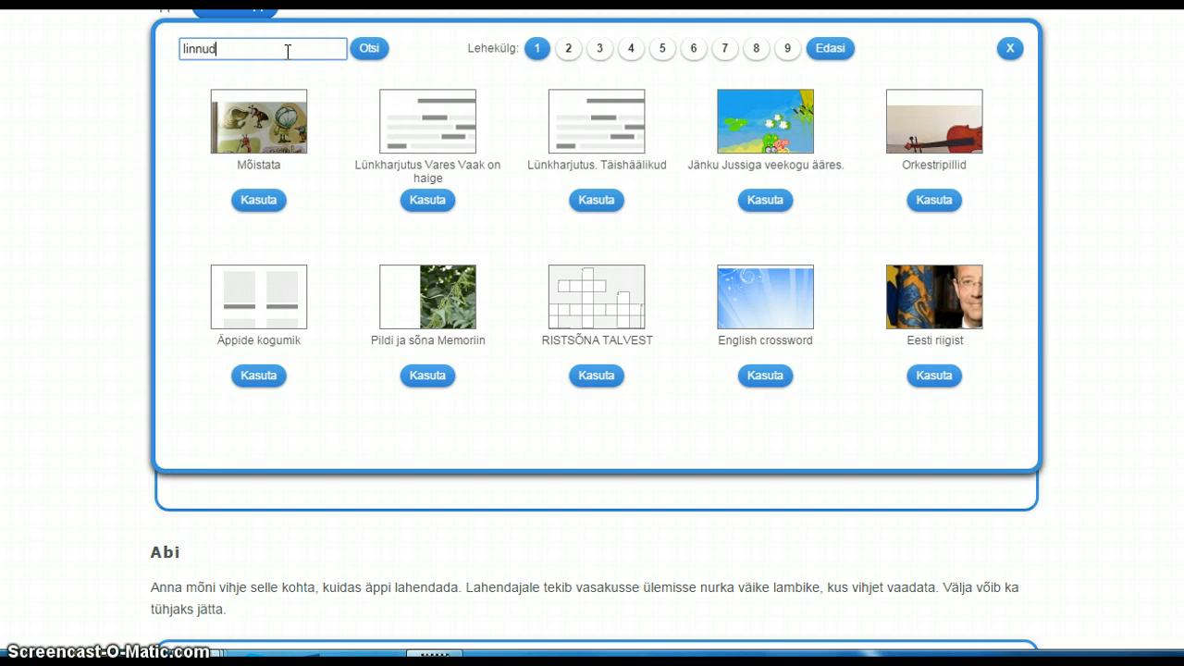
left_click(363, 51)
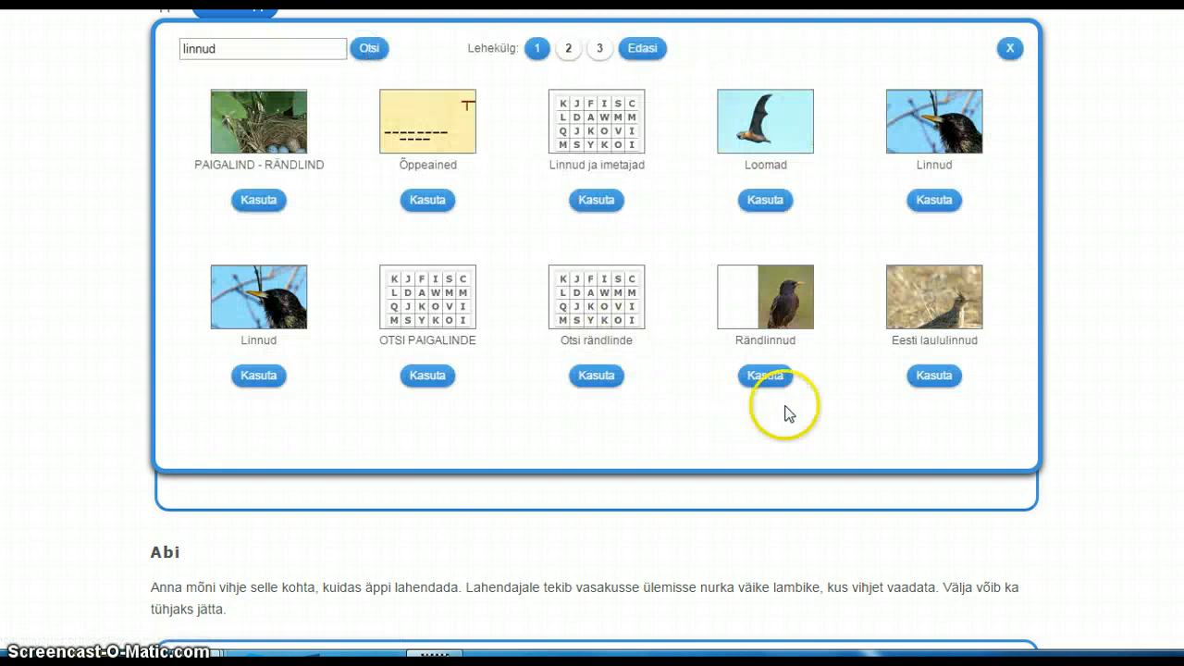
- Use the "Eesti laululinnud" app for the third entry and title the entry "Eesti laululinnud"
left_click(928, 313)
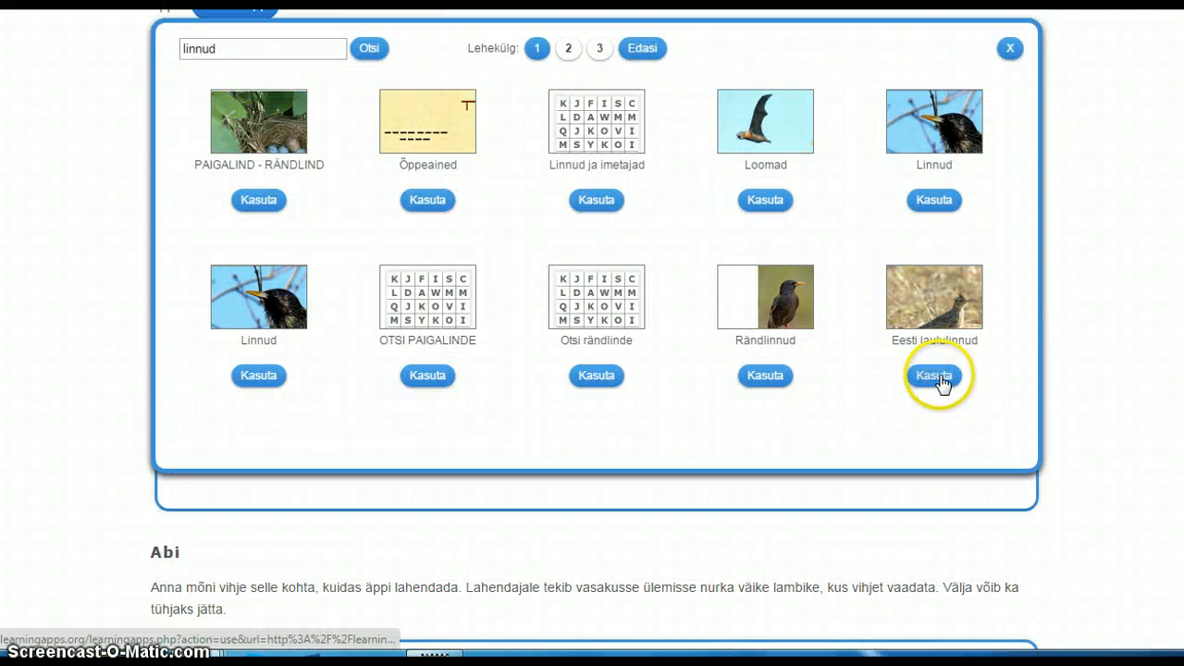
left_click(936, 377)
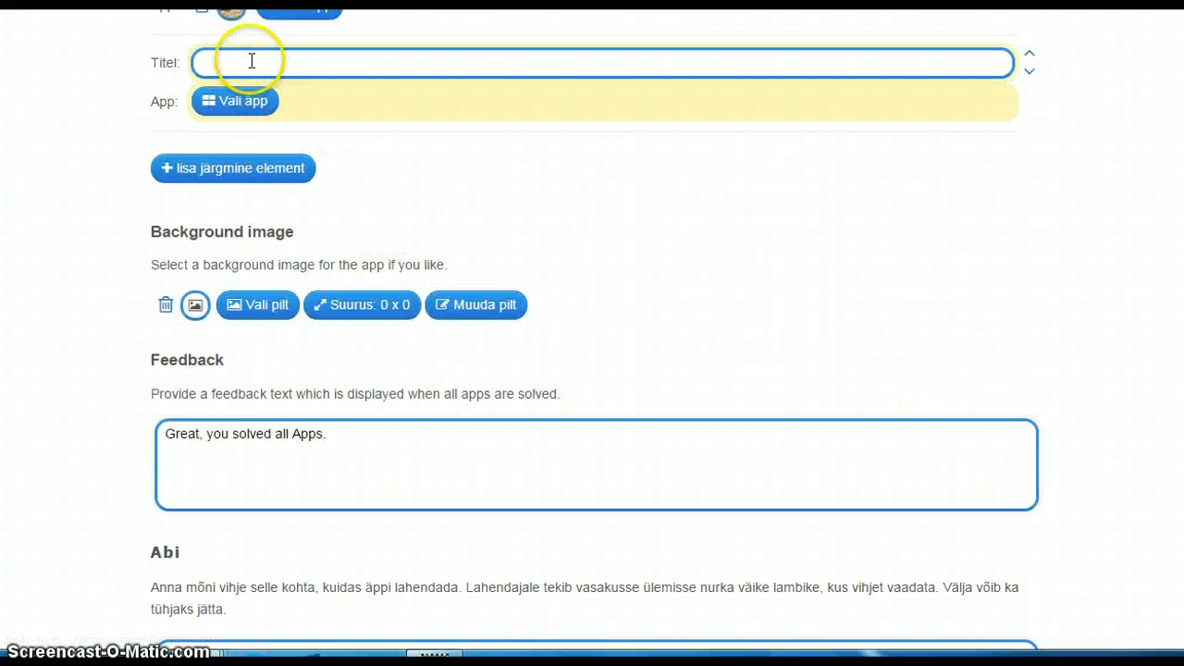
scroll(592, 333, "up", 1)
scroll(592, 333, "up", 1)
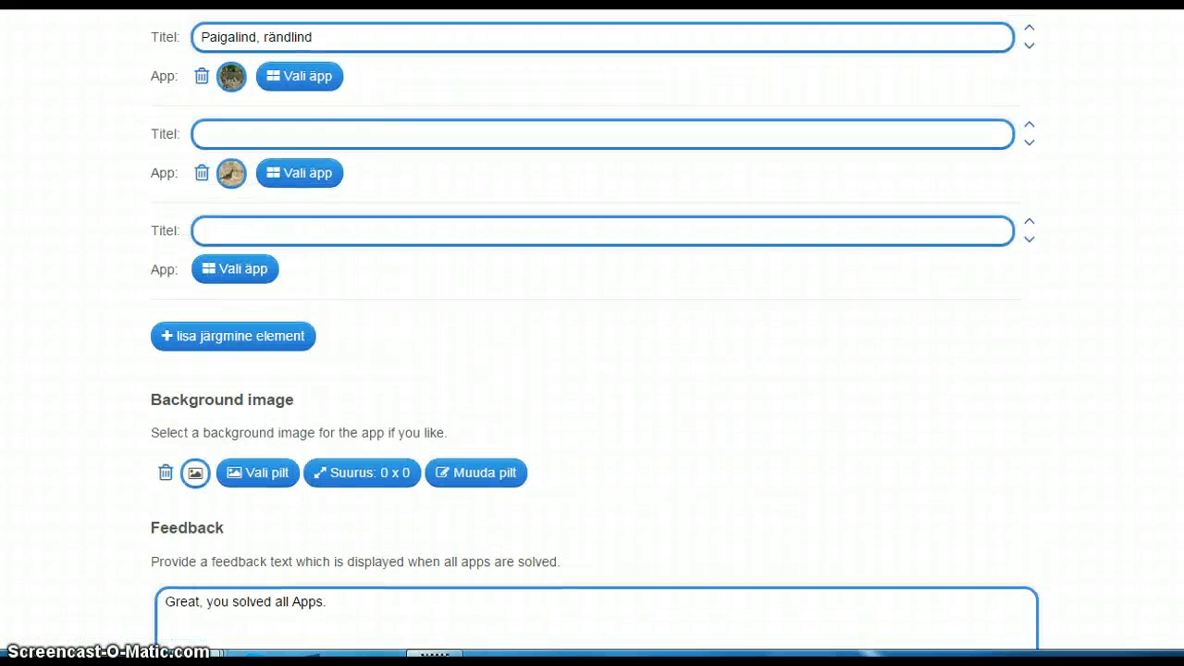
left_click(307, 135)
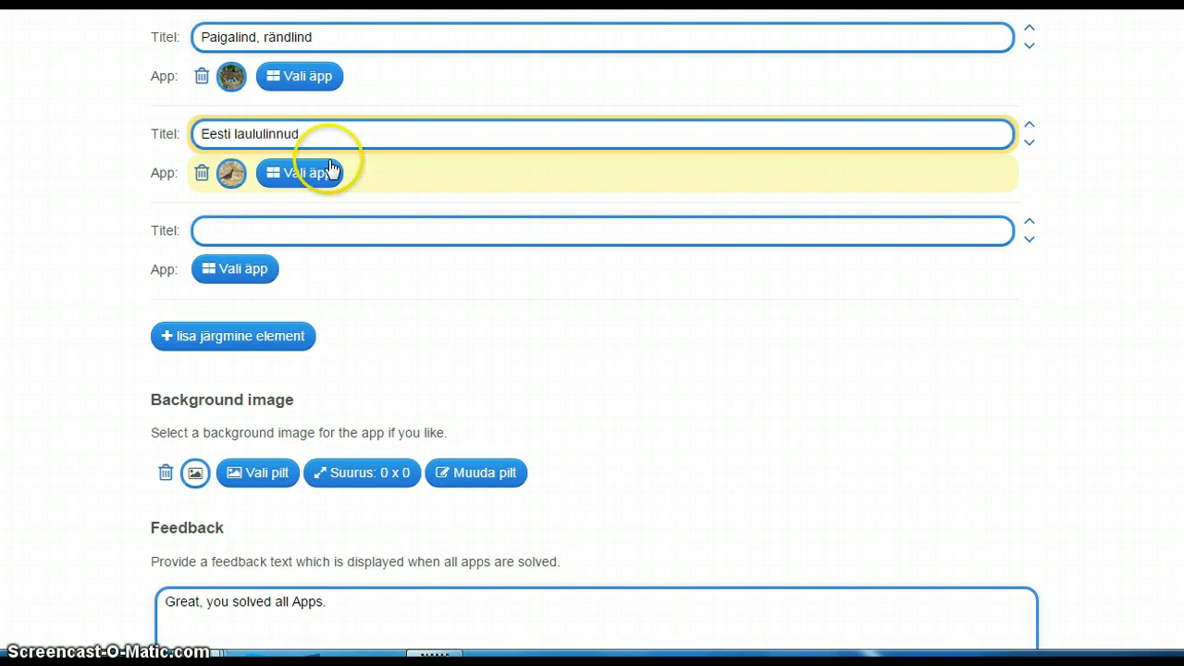
- View the list of self-created apps for the fourth entry and close it without choosing one
left_click(246, 222)
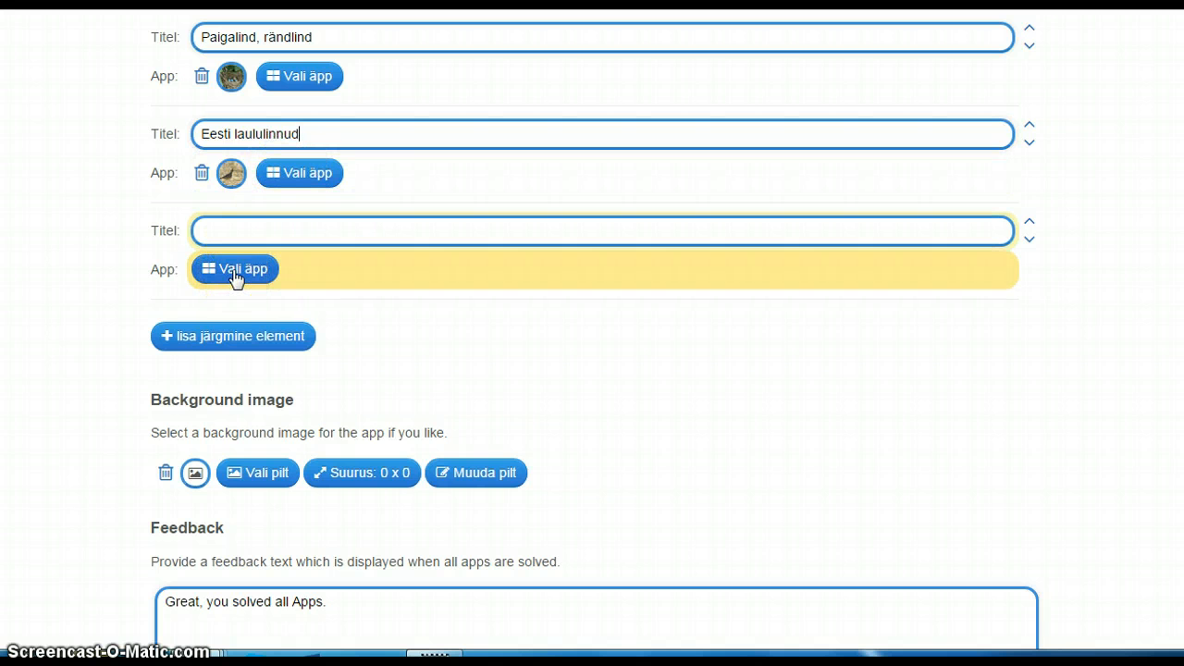
left_click(236, 270)
scroll(841, 364, "down", 2)
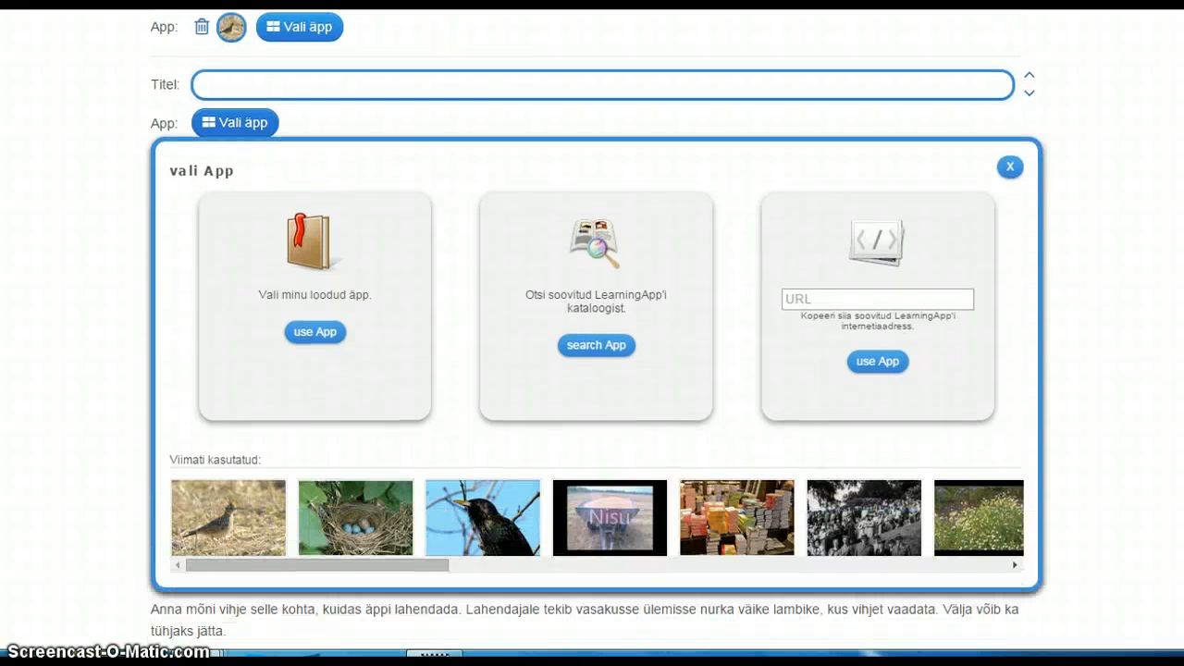
left_click(315, 333)
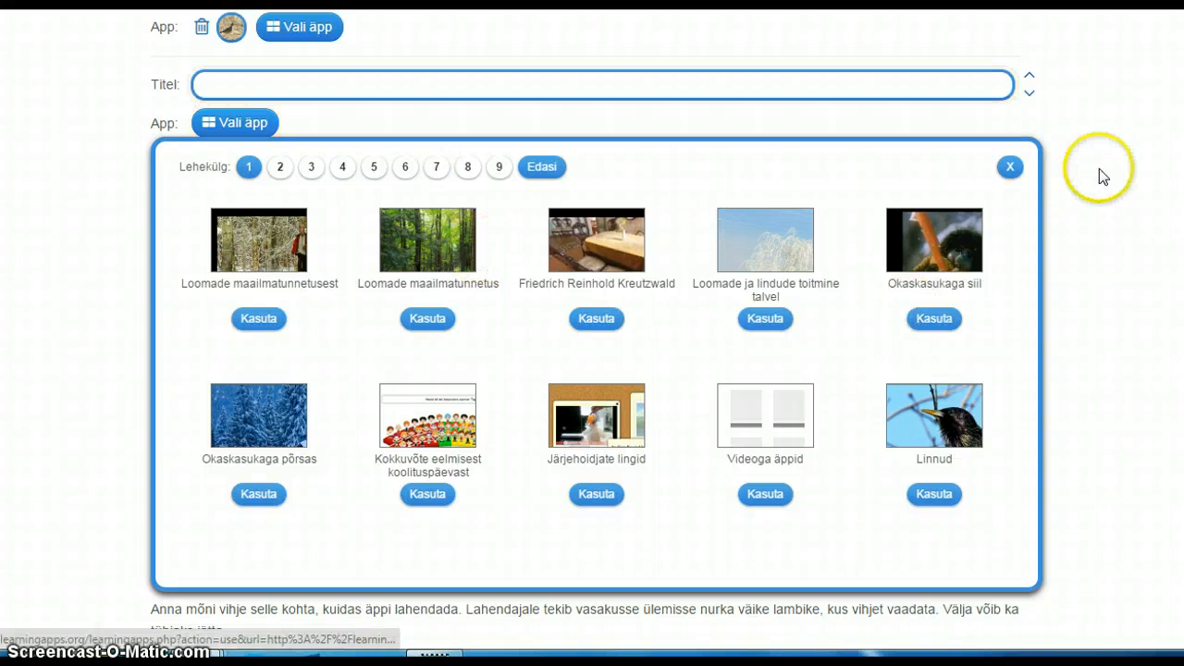
left_click(1010, 169)
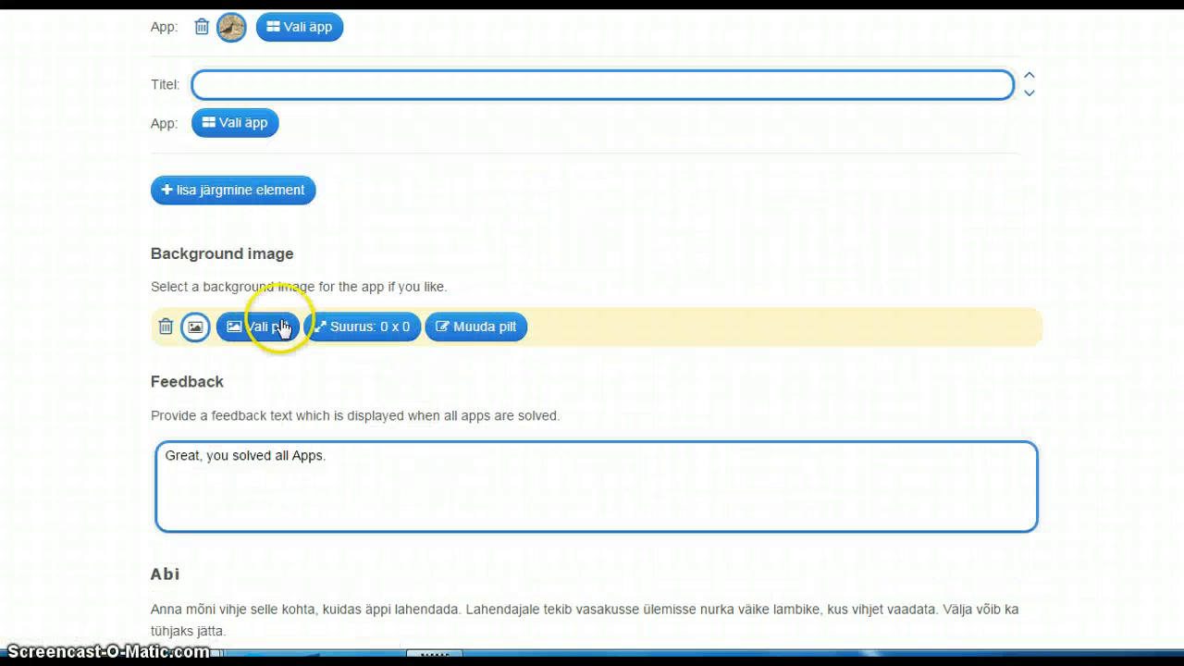
- Search the LearningApps catalogue for "linnud" to fill the fourth collection entry
left_click(212, 123)
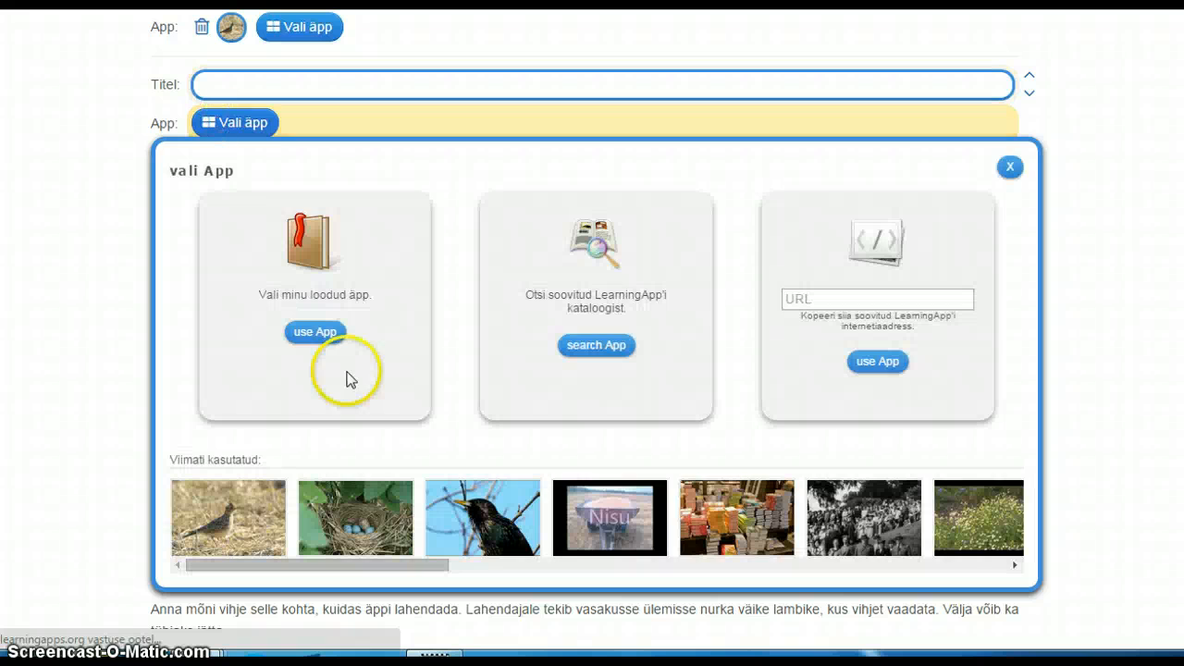
left_click(615, 346)
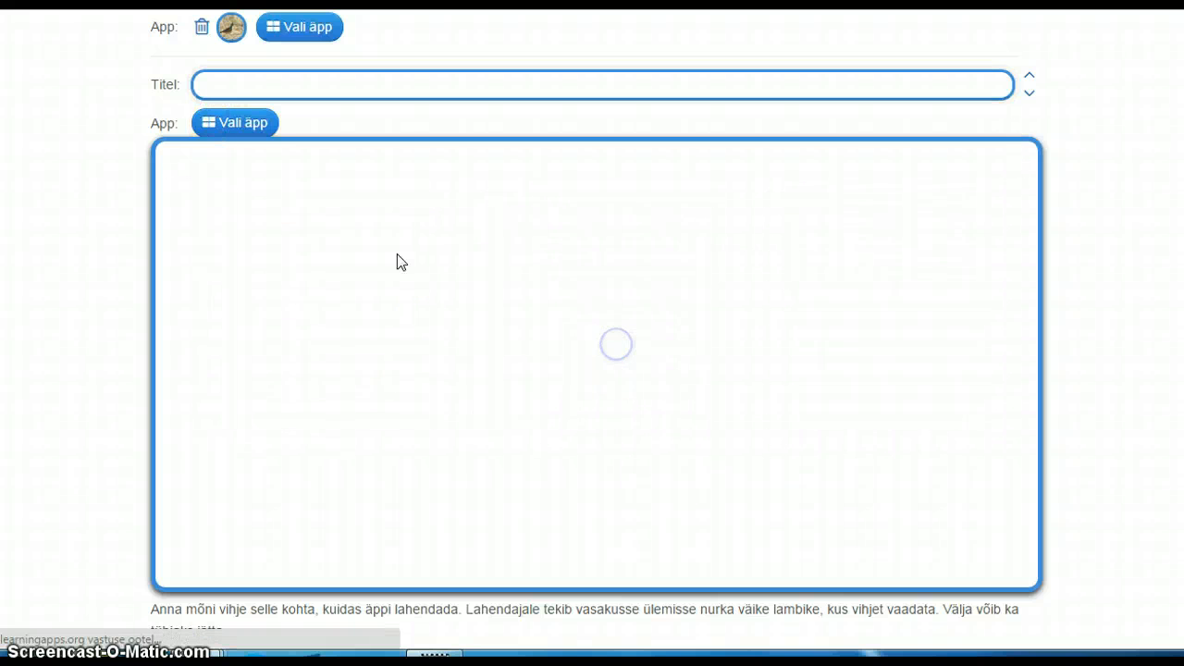
left_click(262, 164)
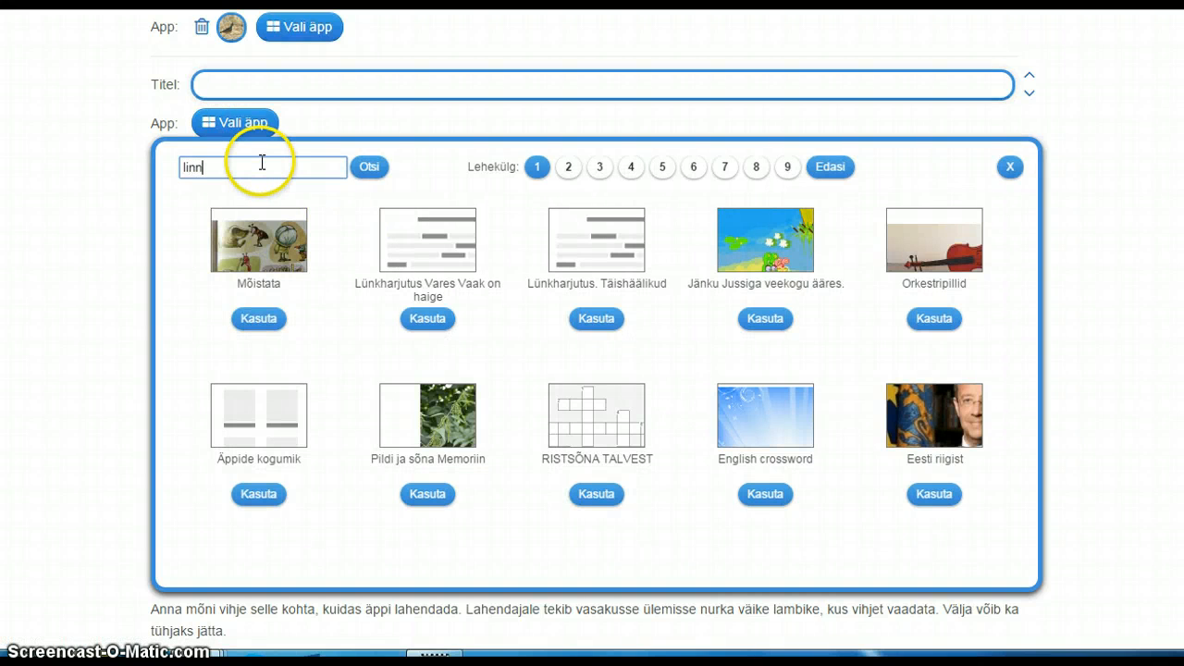
type("linnud")
left_click(368, 167)
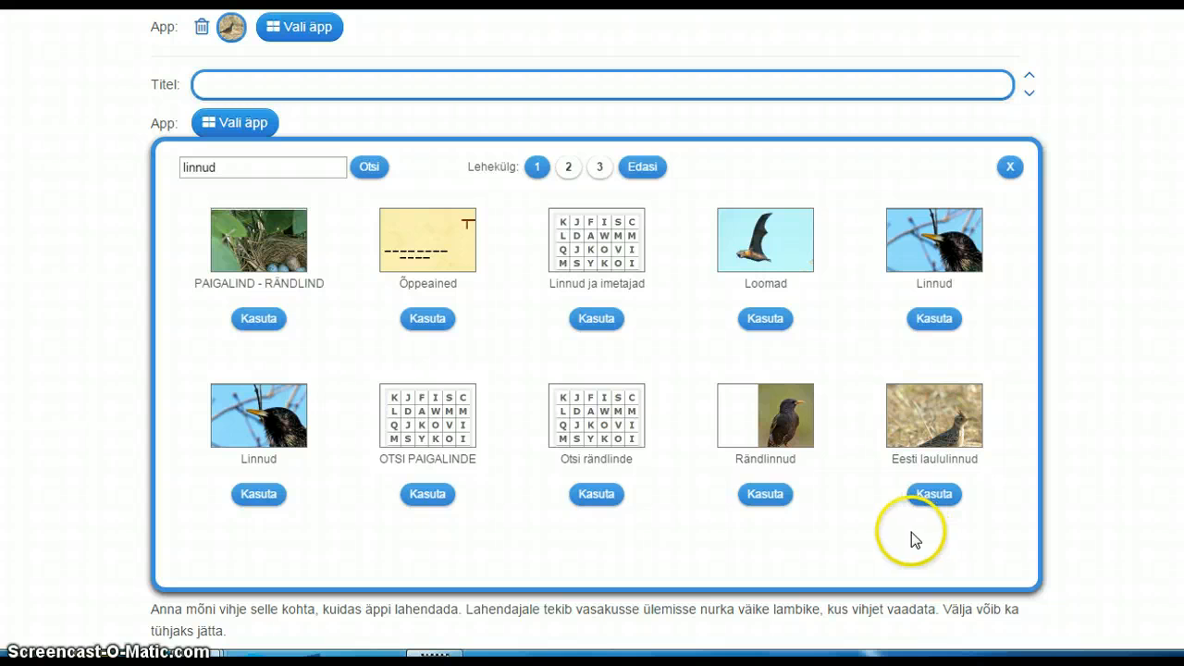
- Use the "Rändlinnud" app for the fourth entry and title the entry "Rändlinnud"
left_click(764, 497)
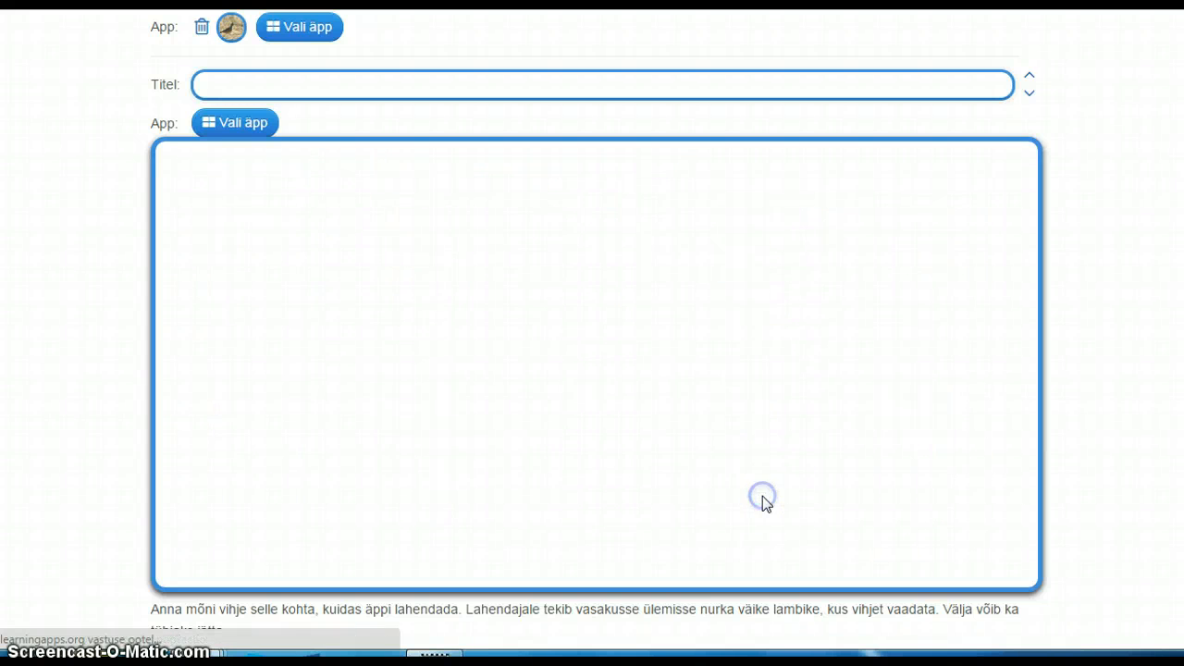
left_click(265, 83)
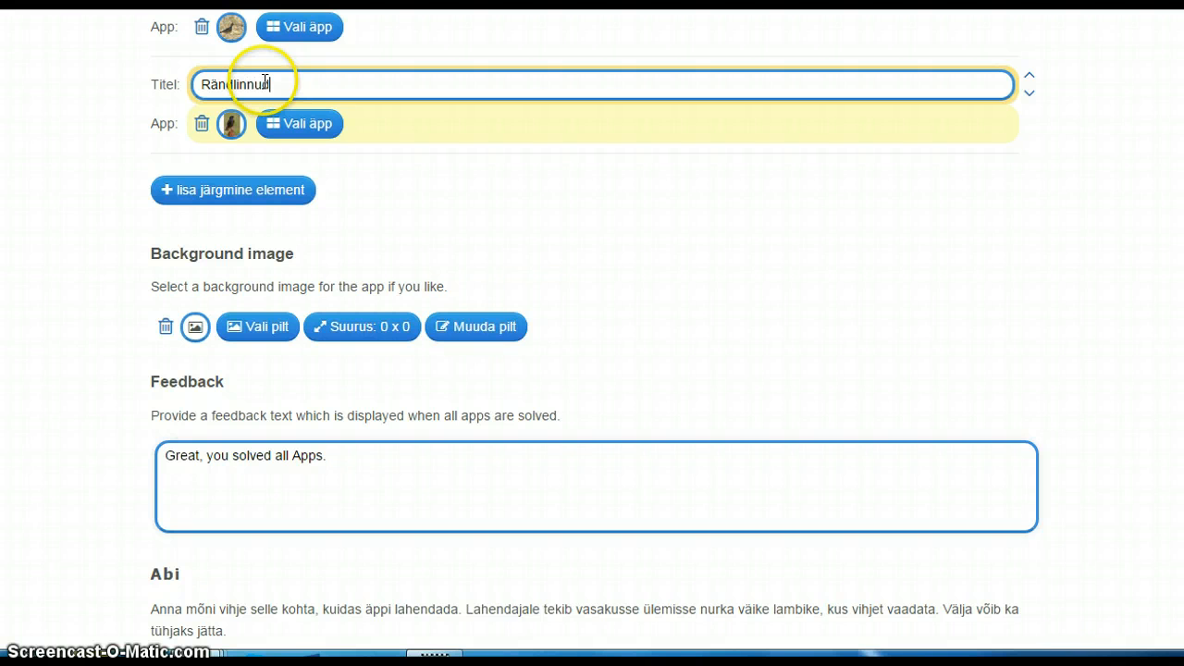
scroll(938, 222, "up", 4)
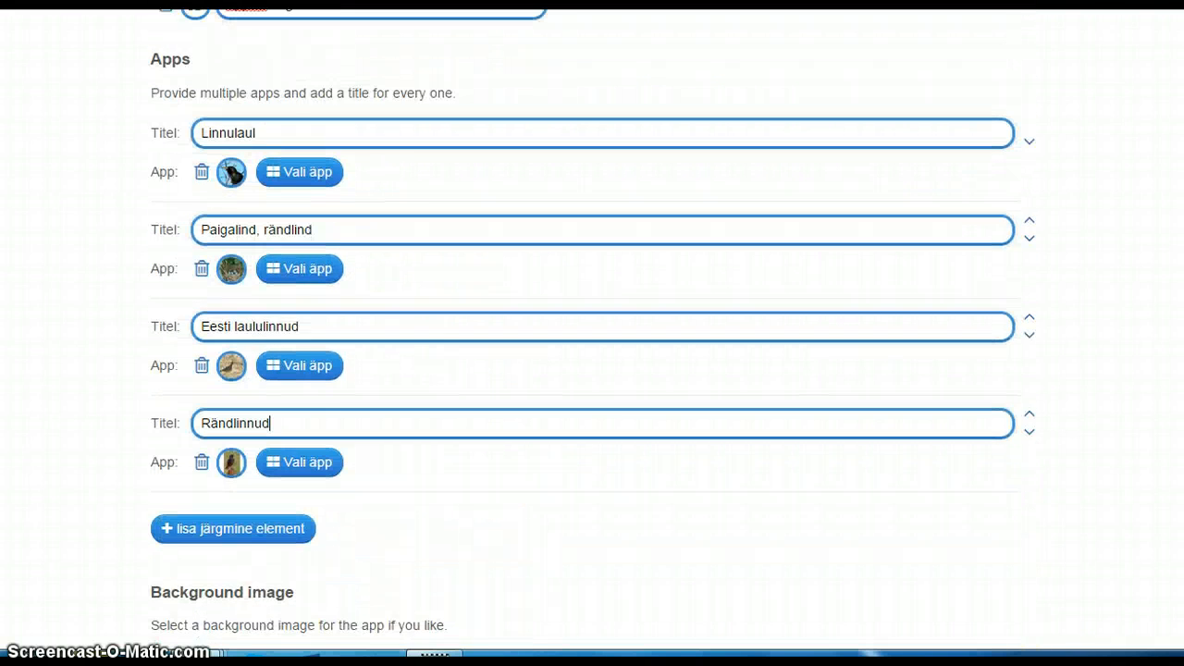
- Search the Wikipedia and Flickr image archive for "birds" to find a background image
scroll(592, 334, "down", 3)
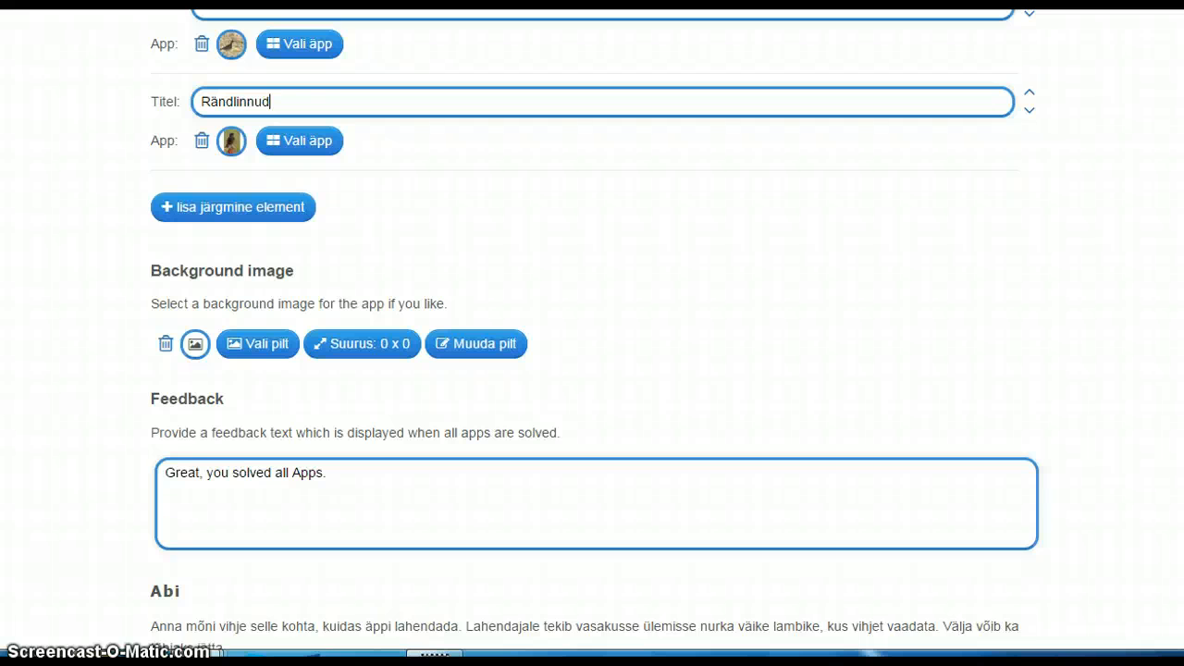
scroll(561, 151, "down", 1)
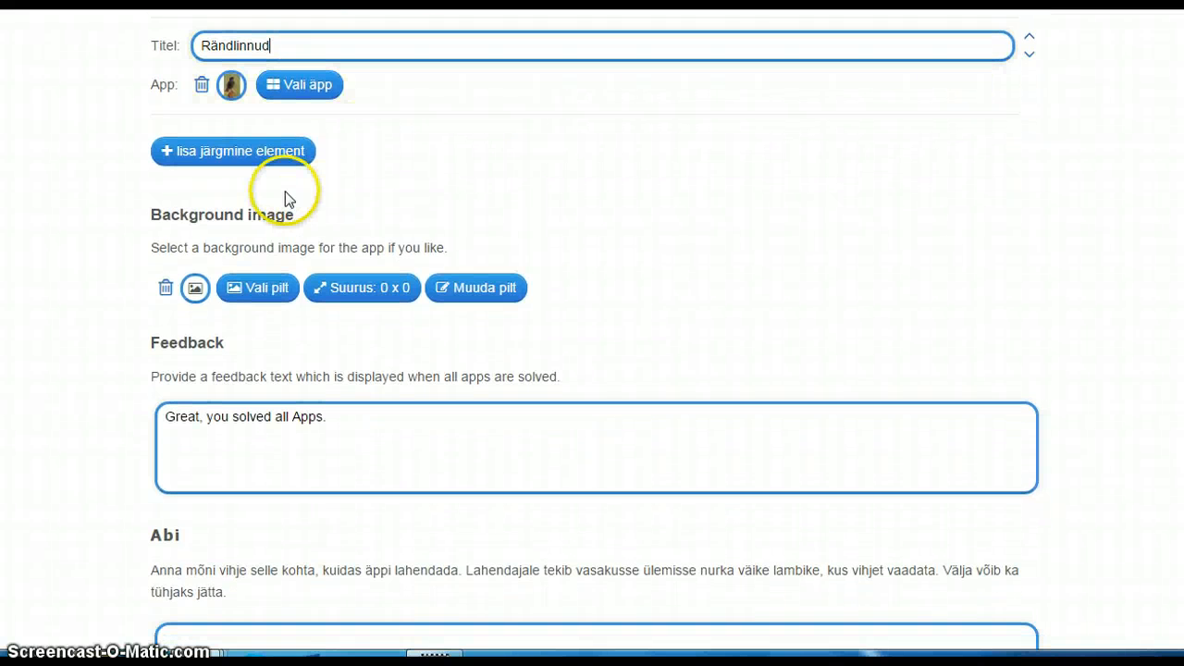
left_click(268, 288)
scroll(761, 450, "down", 2)
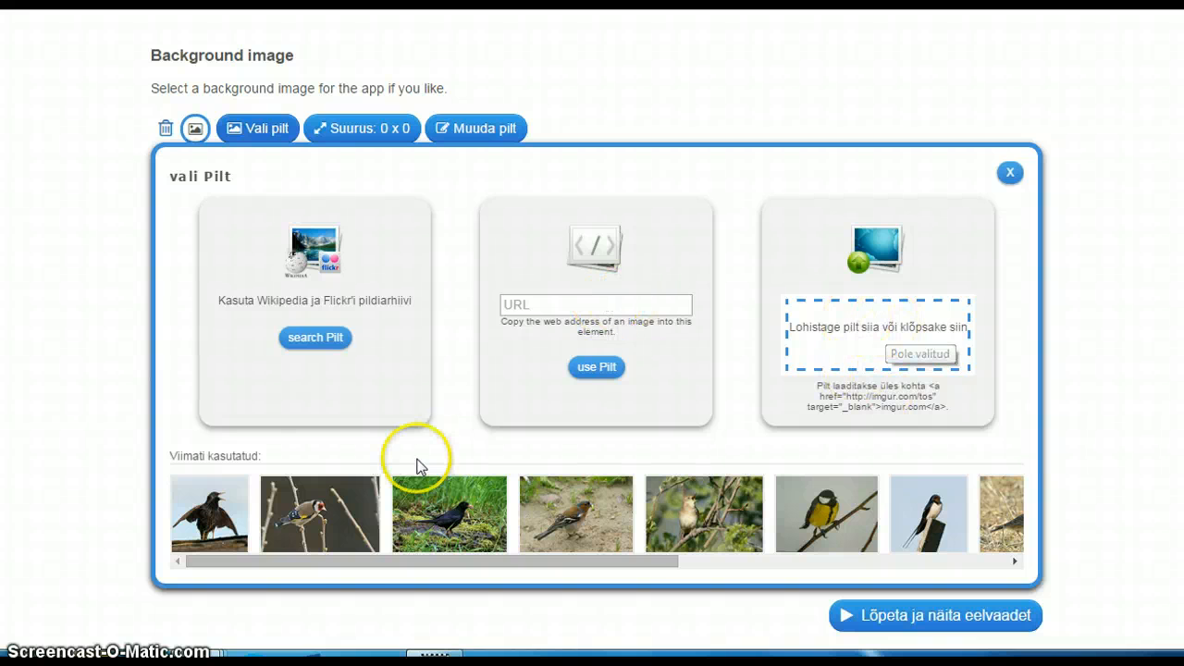
left_click(333, 342)
left_click(347, 174)
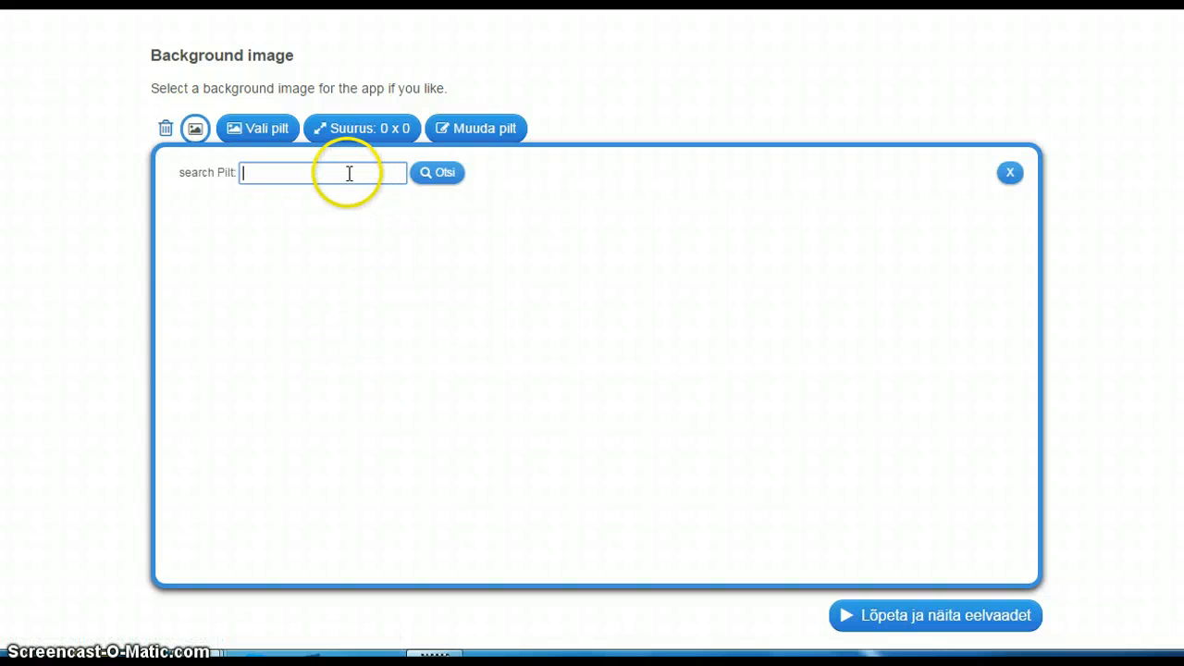
left_click(438, 172)
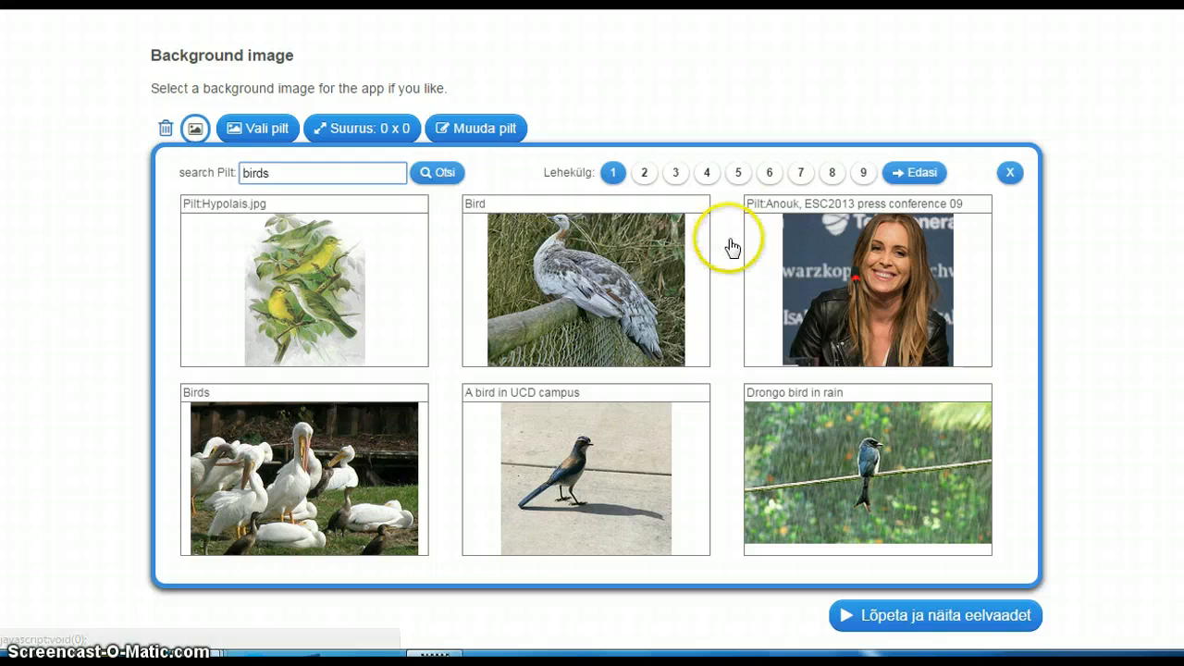
- Use the "Birds of a Feather?" photo from page 8 of the image results as the collection's background
left_click(832, 173)
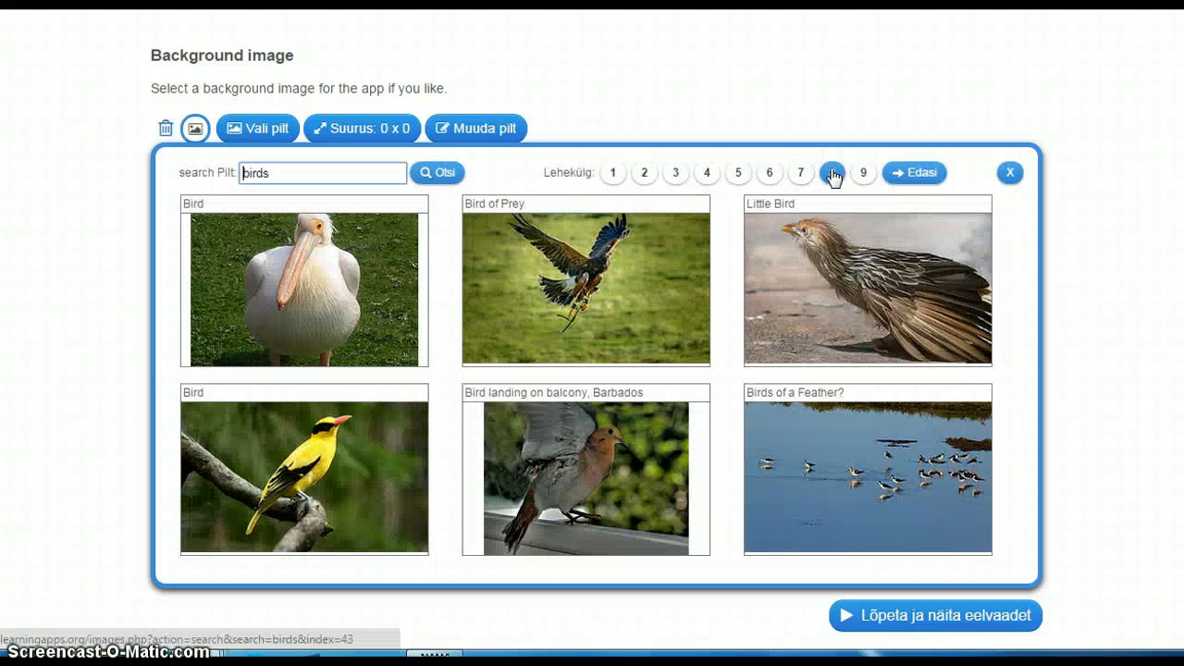
left_click(880, 497)
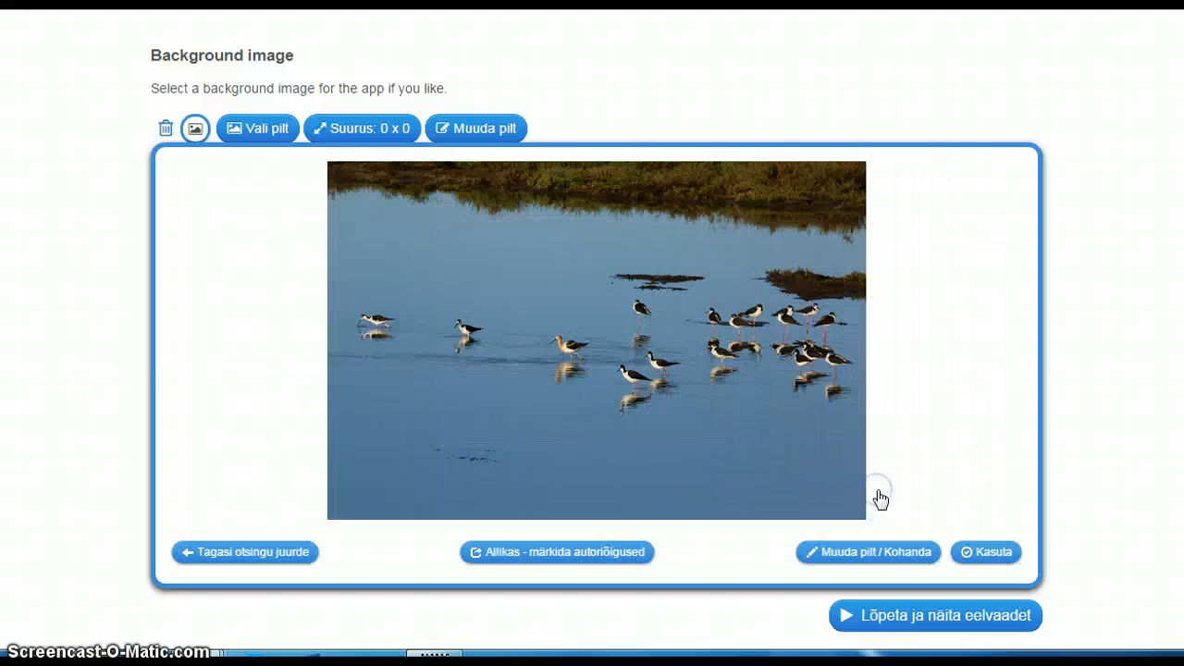
left_click(986, 553)
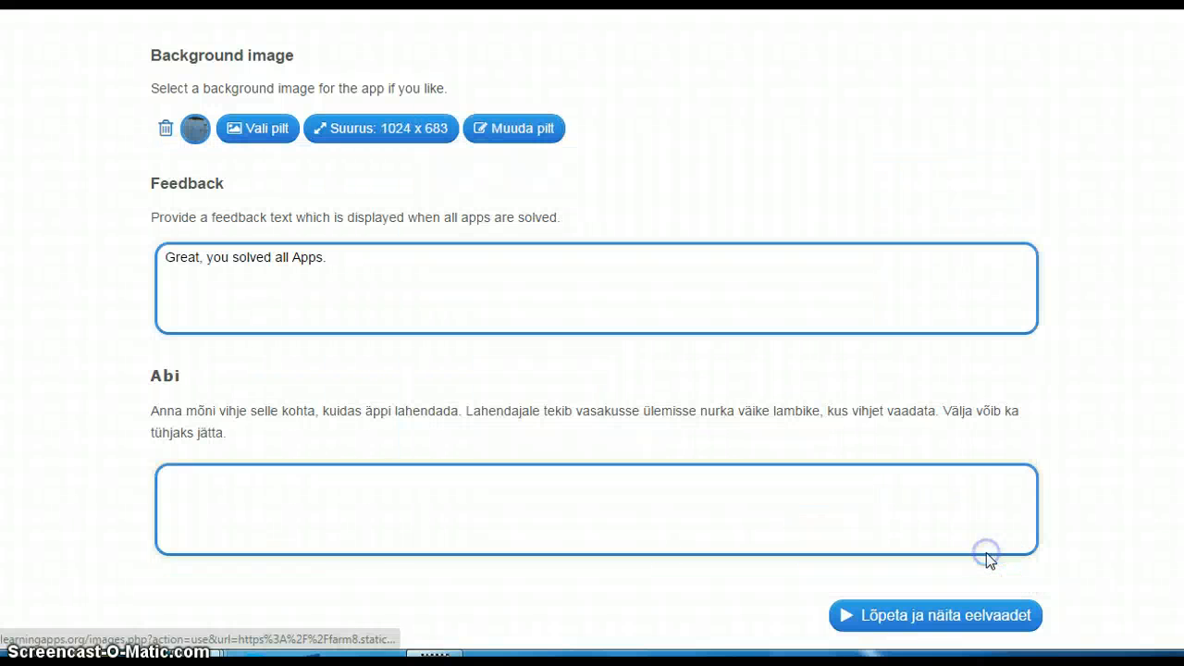
- Replace the feedback text with "Aitäh kasutamise eest!"
left_click(493, 290)
left_click_drag(348, 262, 148, 257)
type("Ait")
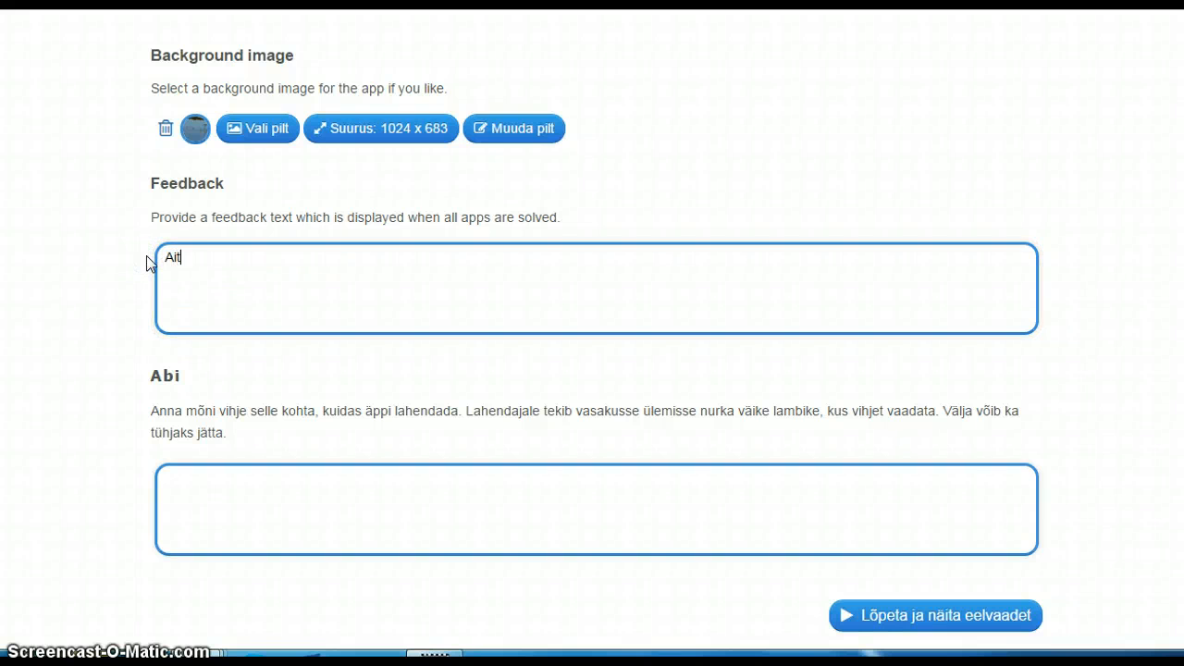
type("äh")
left_click(342, 289)
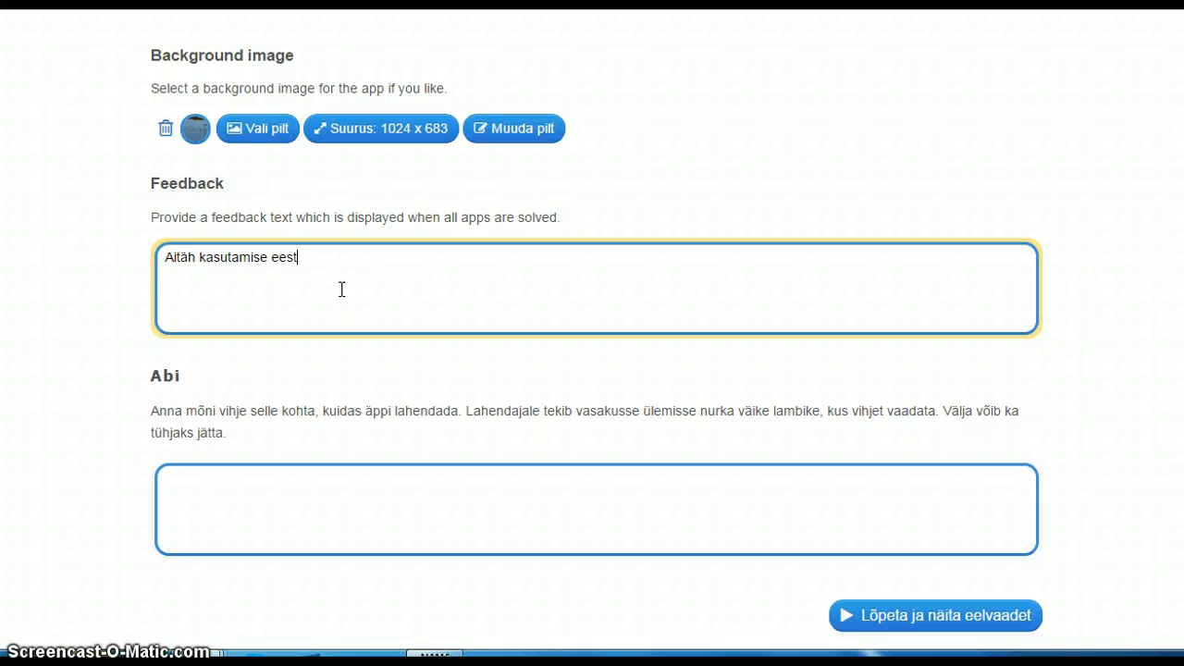
left_click(1144, 416)
- Finish the setup, show the preview of the "Linnud" collection and dismiss its task description
scroll(1144, 415, "down", 1)
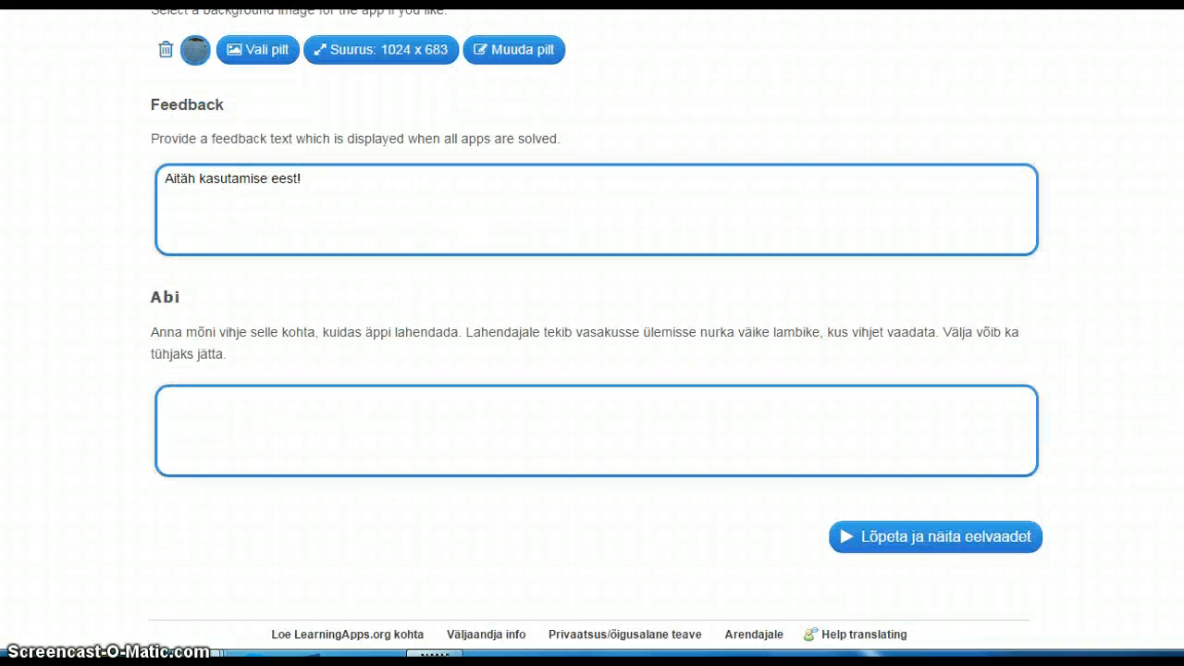
left_click(951, 536)
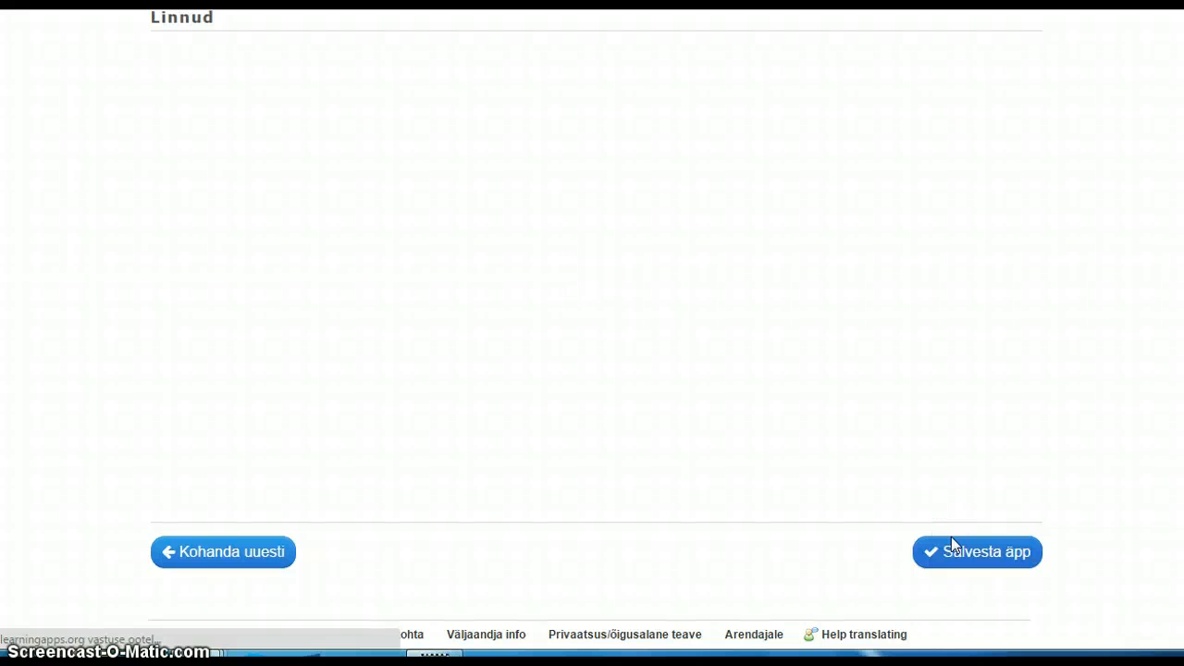
left_click(1104, 342)
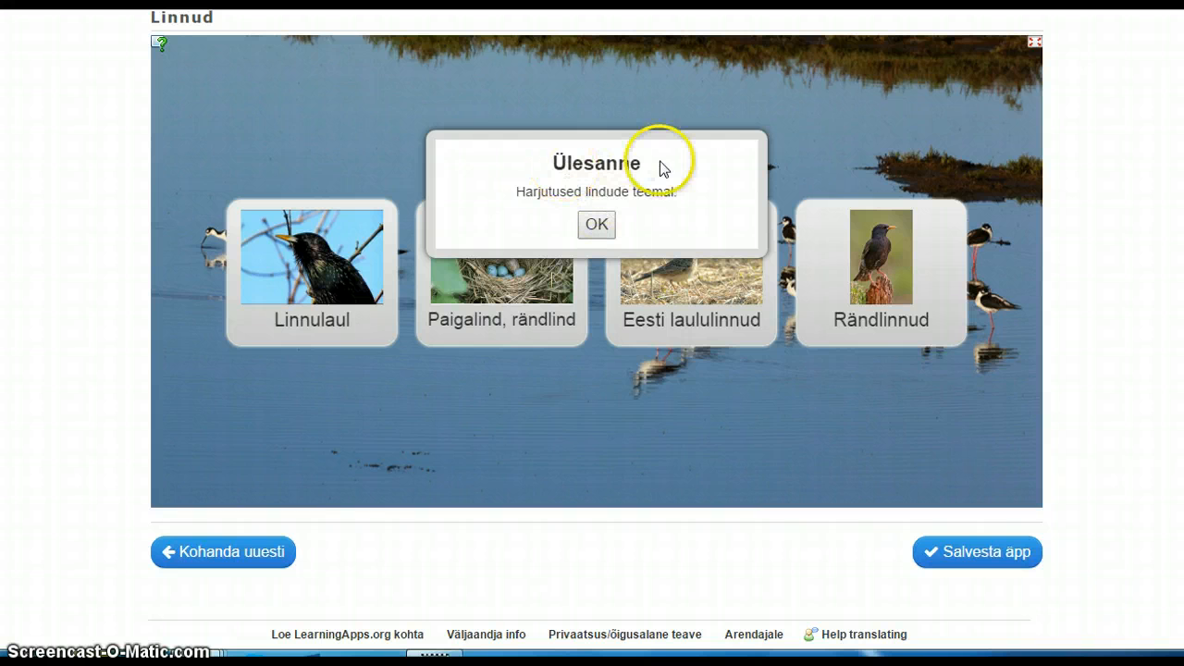
left_click(597, 225)
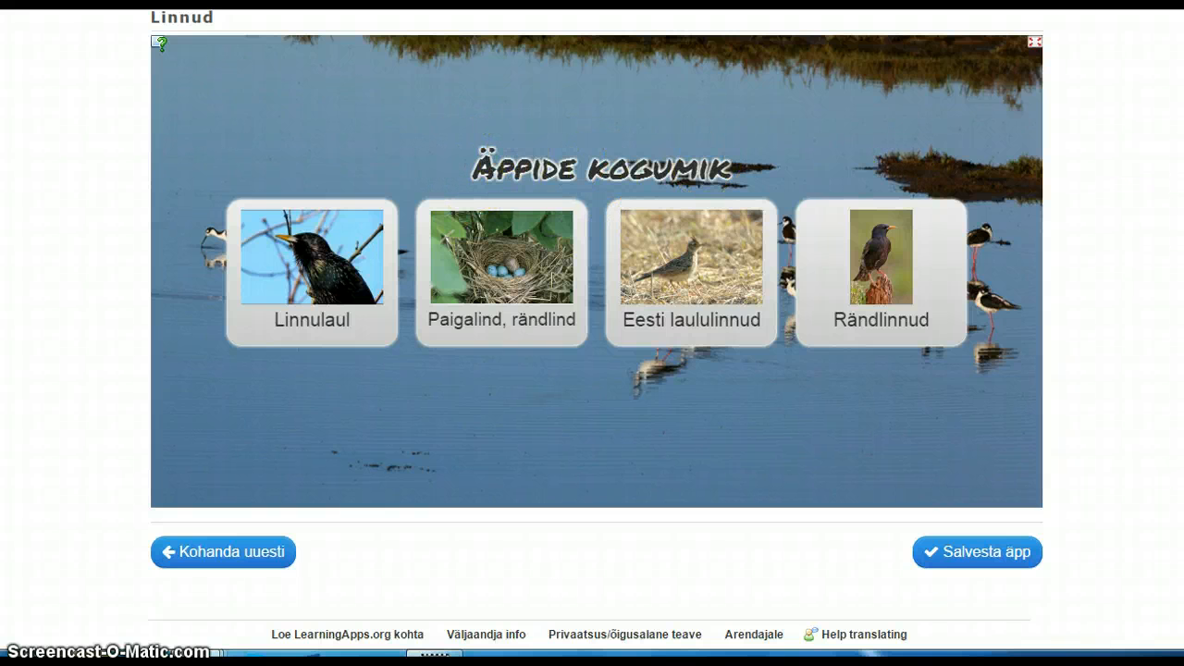
- Save the previewed "Linnud" collection as an app
scroll(597, 333, "up", 1)
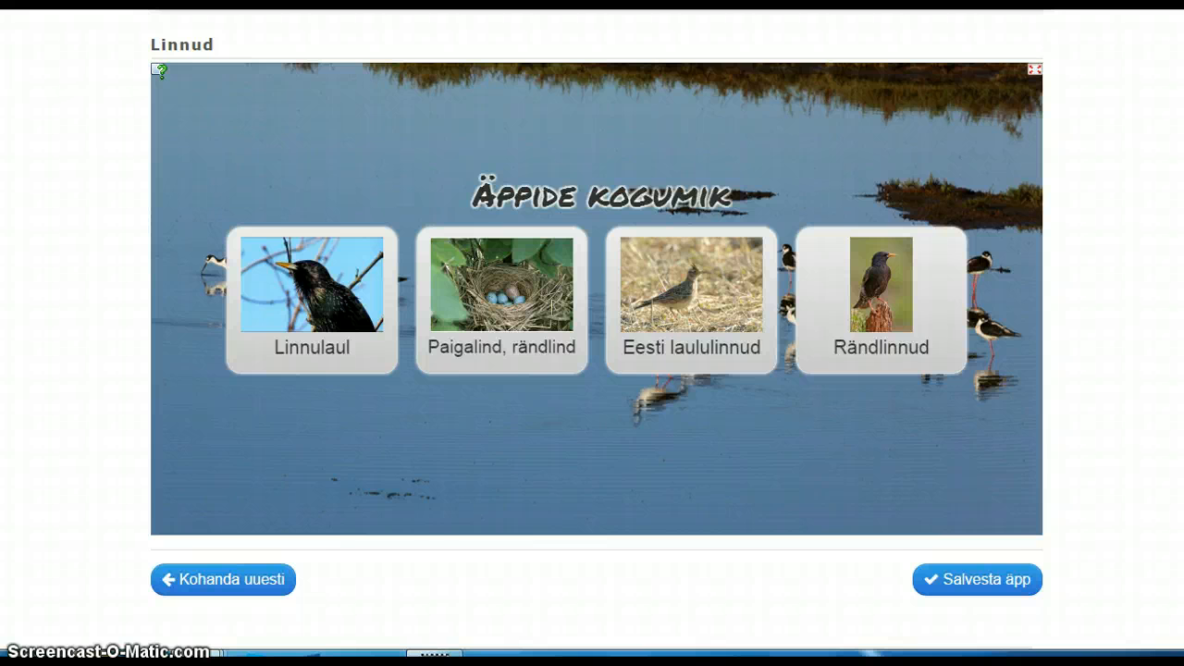
scroll(597, 333, "up", 1)
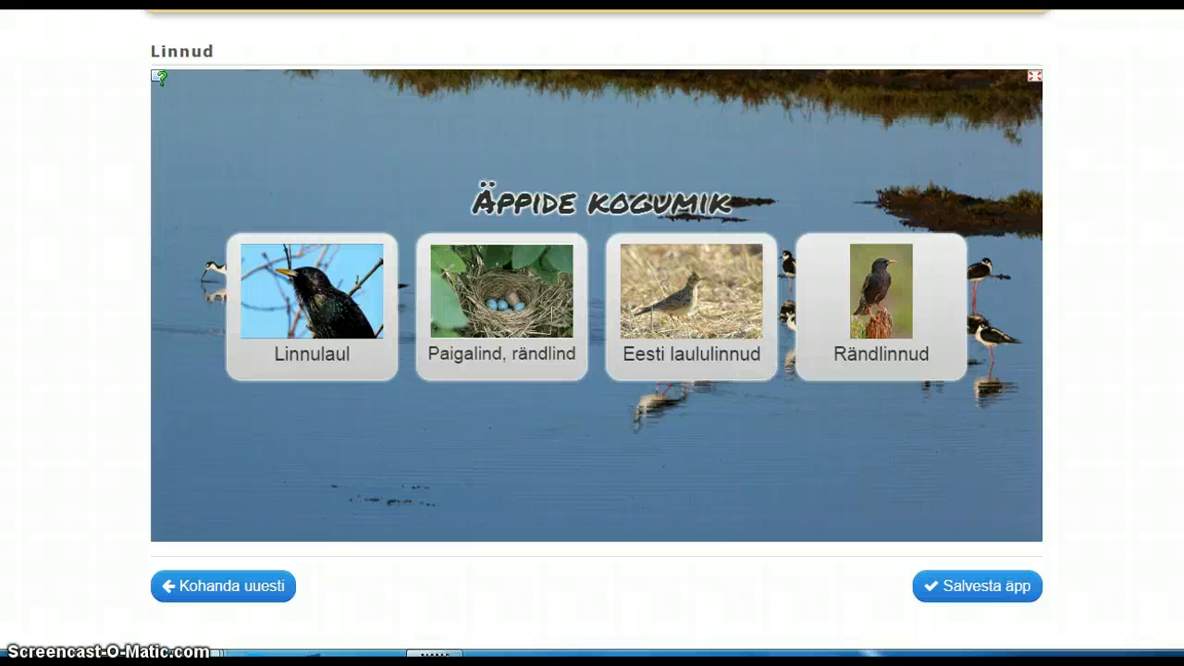
scroll(597, 333, "down", 1)
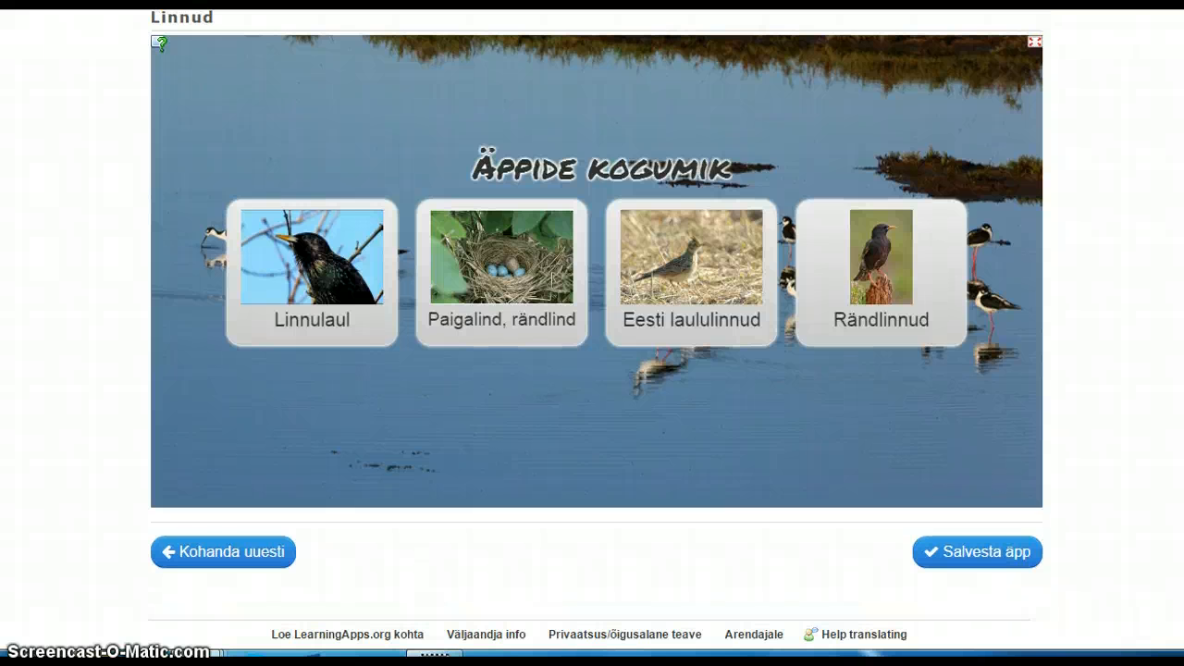
left_click(971, 555)
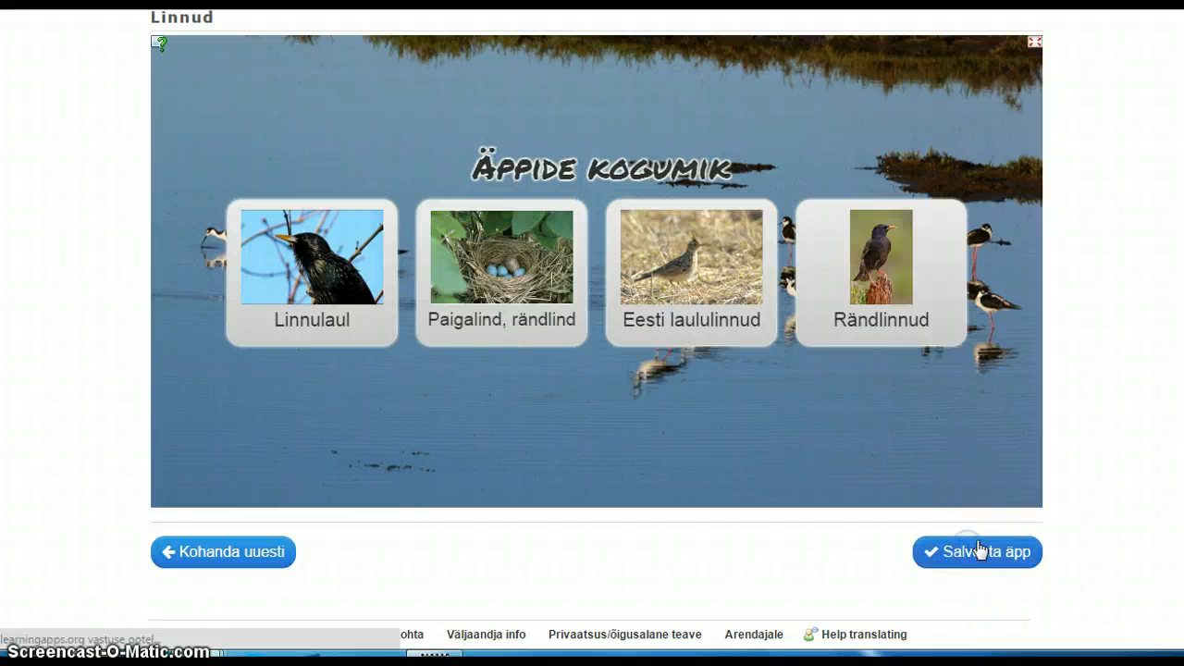
- Switch the saved app from private to public to start its publication form
scroll(596, 333, "down", 5)
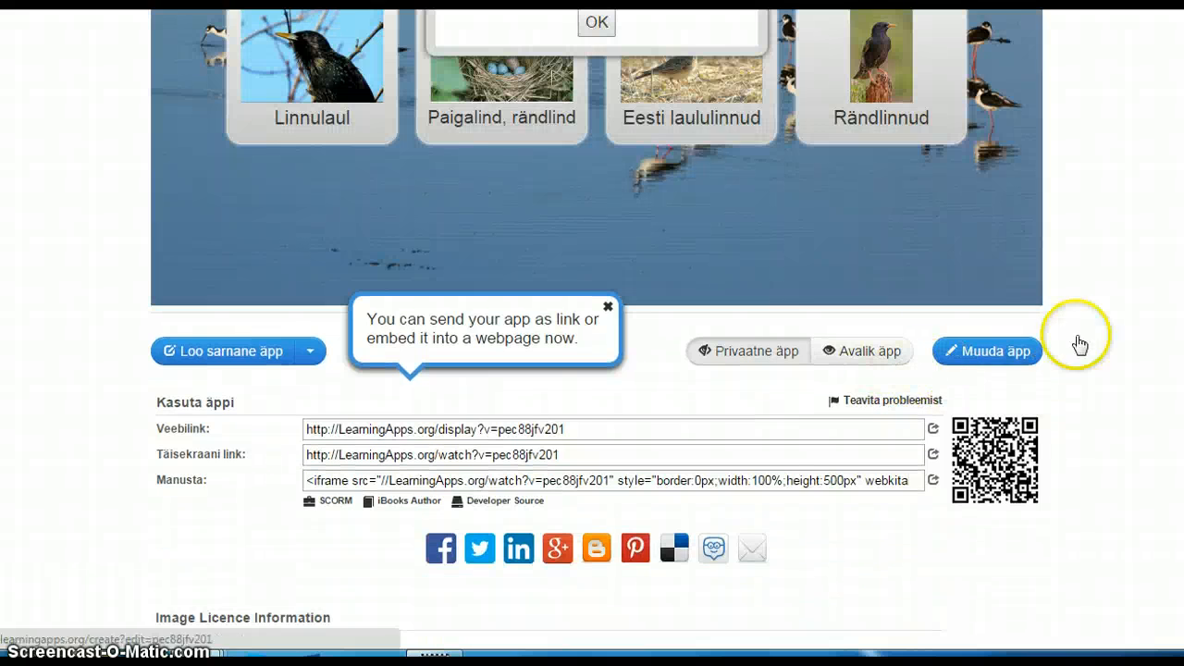
scroll(597, 333, "up", 1)
scroll(597, 334, "up", 1)
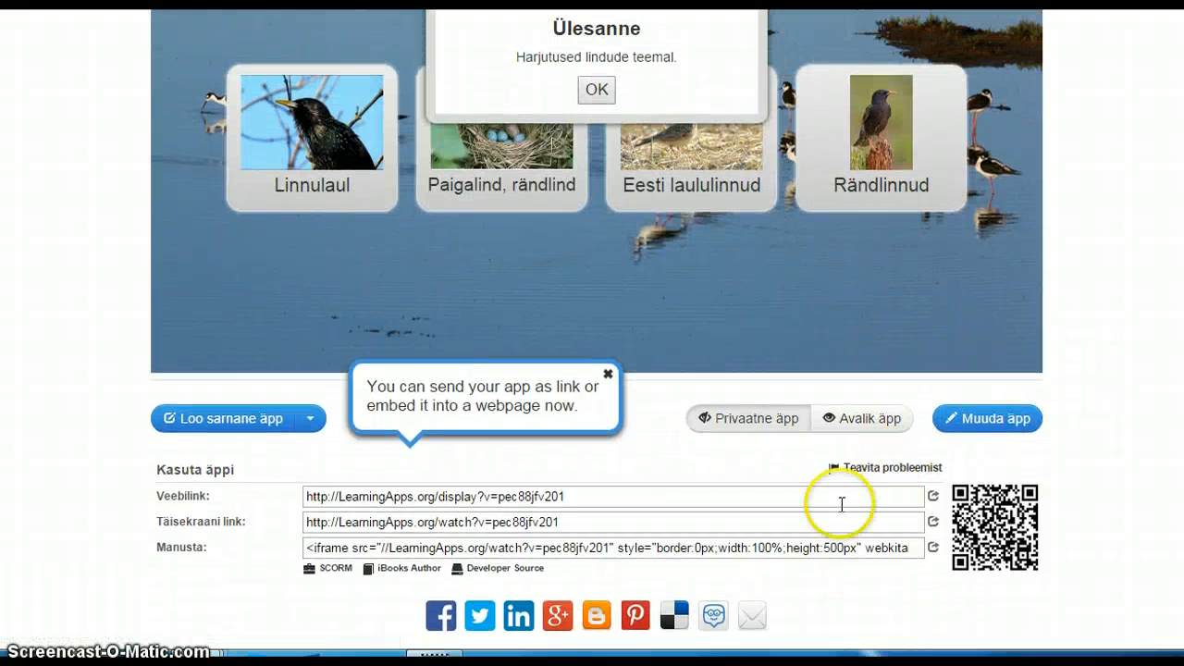
left_click(857, 430)
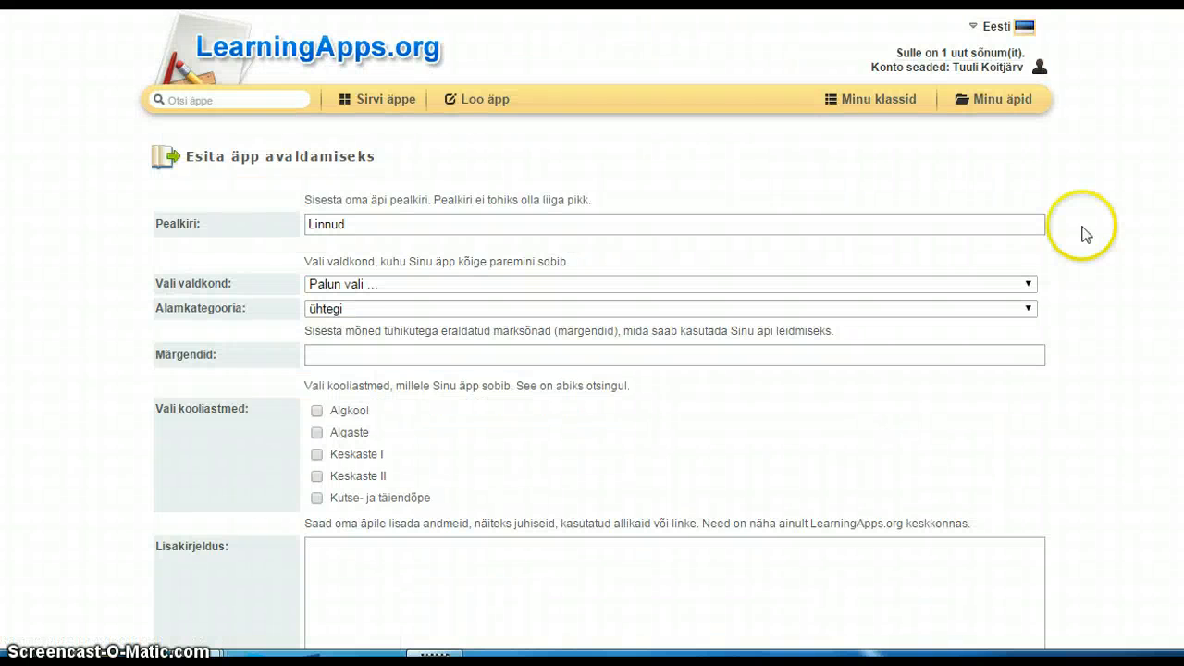
- Assign the app to the subject area Bioloogia with the subcategory linnud
left_click(354, 283)
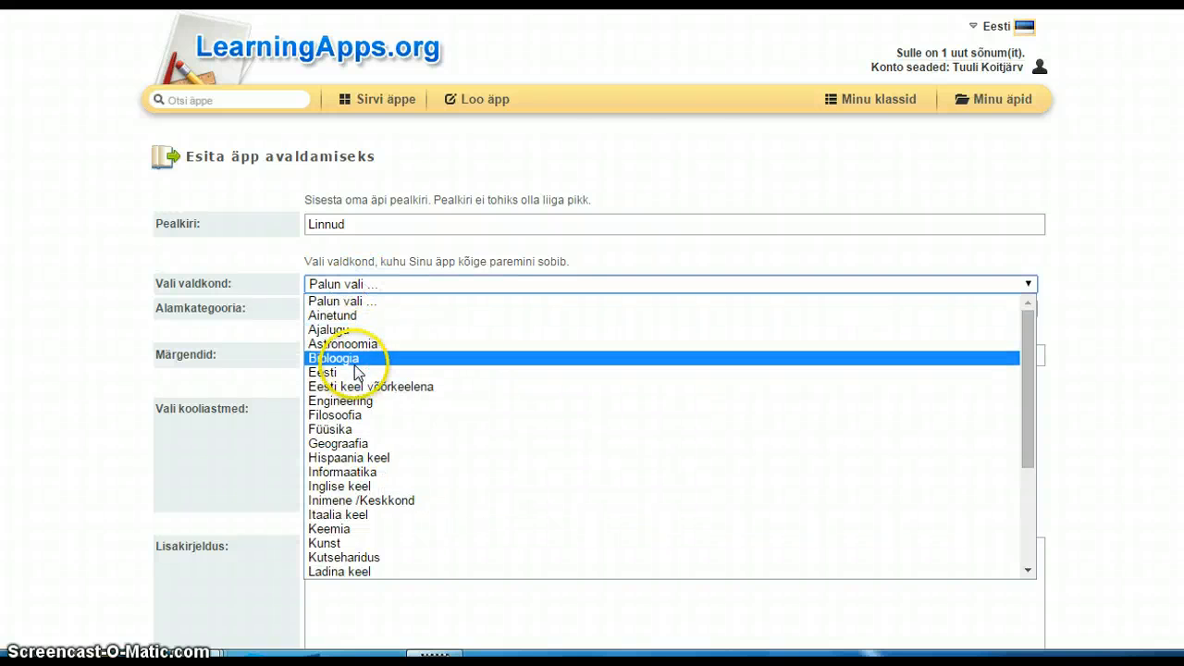
left_click(350, 358)
left_click(343, 322)
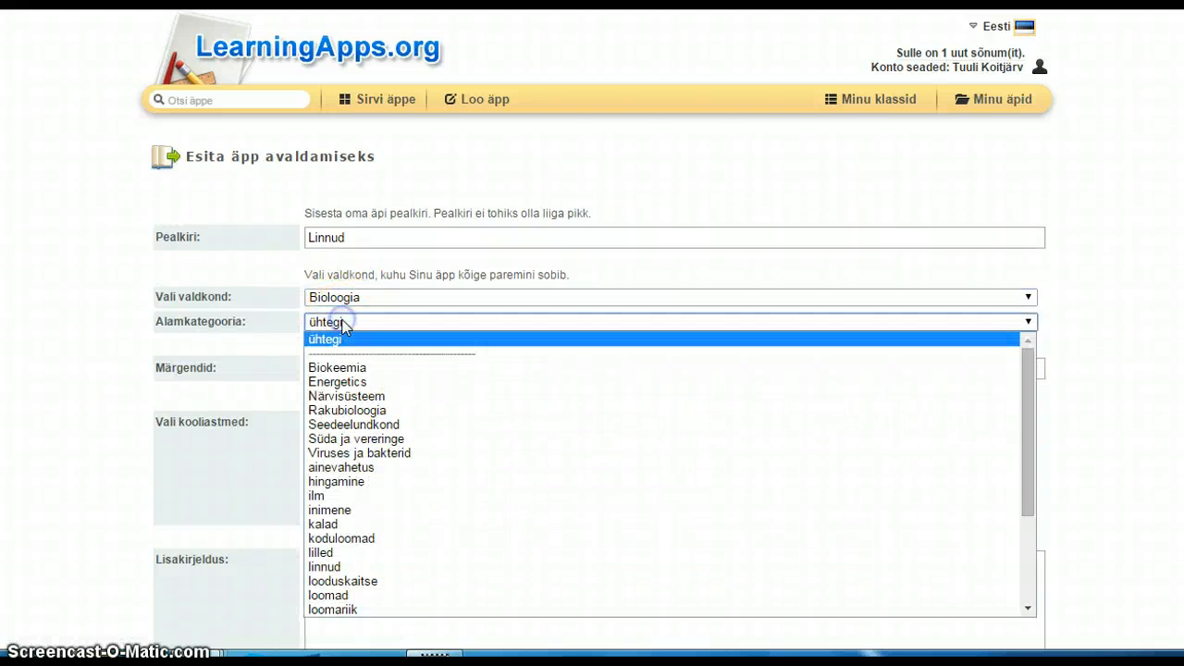
left_click(345, 566)
- Enter the tags "äppide kogumik" and mark the school levels Algkool, Algaste and Keskaste I
left_click(359, 368)
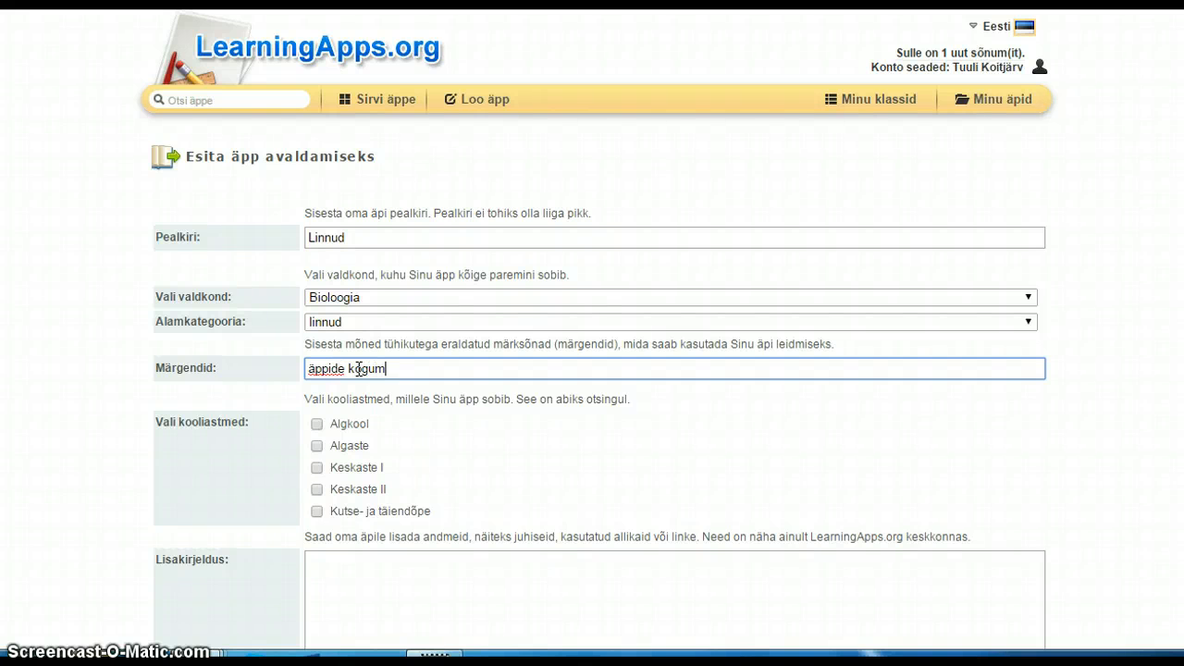
left_click(316, 424)
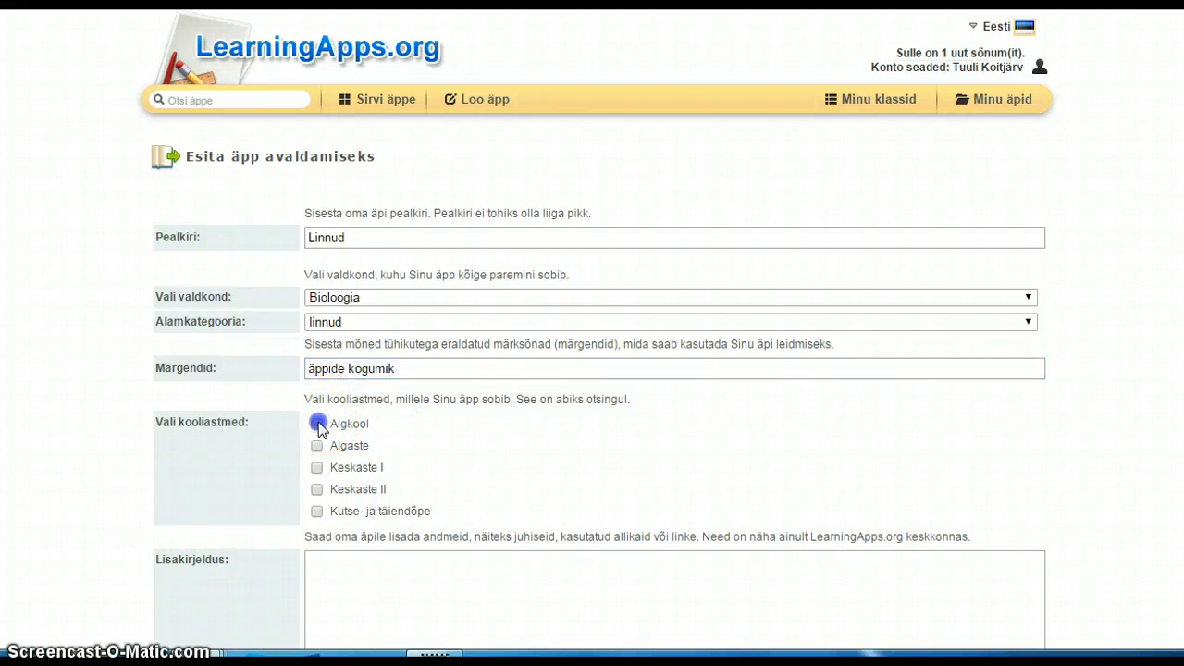
left_click(316, 445)
left_click(316, 468)
- Submit the publication form without an additional description and return to the account's own apps
scroll(592, 370, "down", 3)
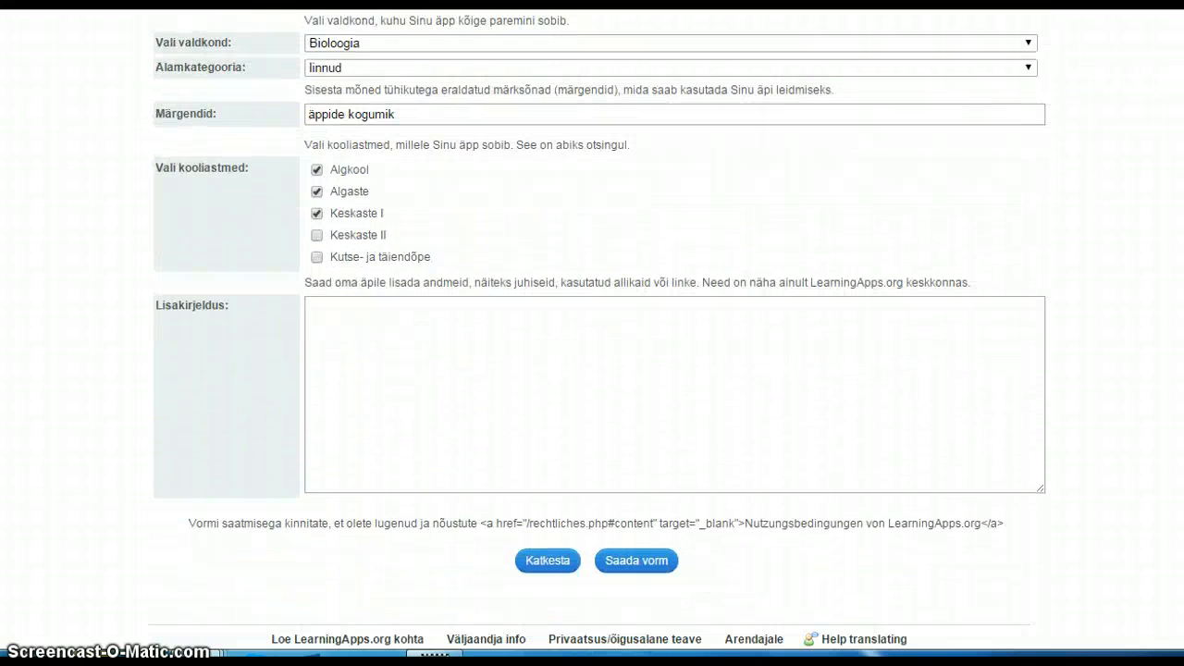
left_click(636, 561)
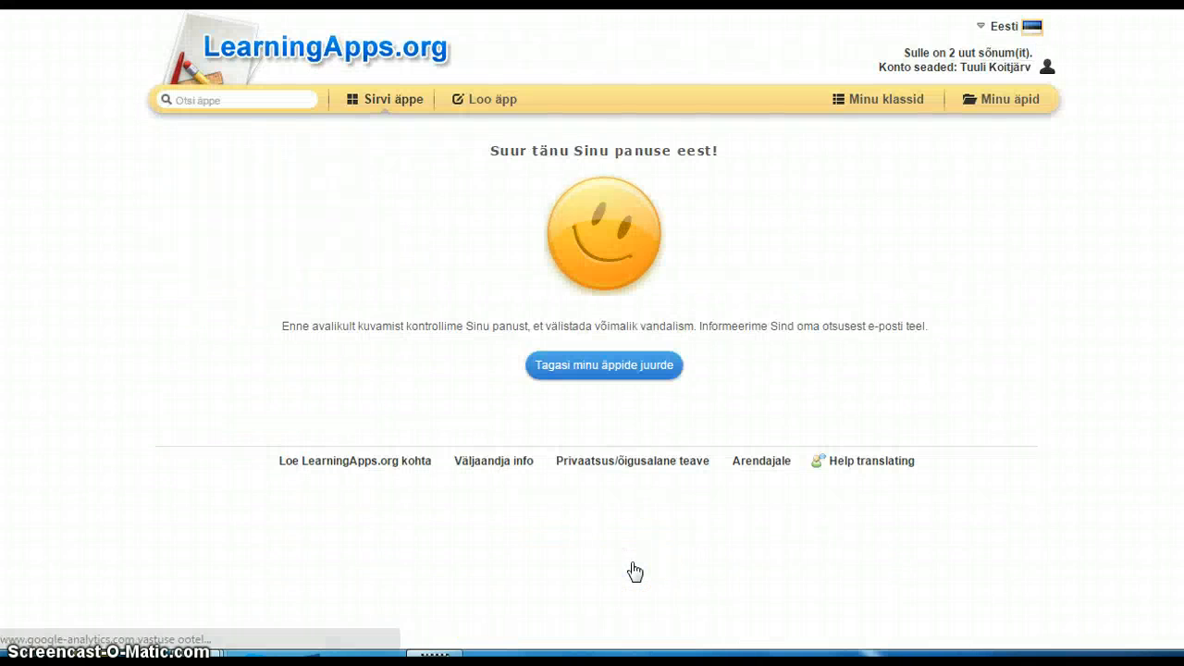
left_click(648, 370)
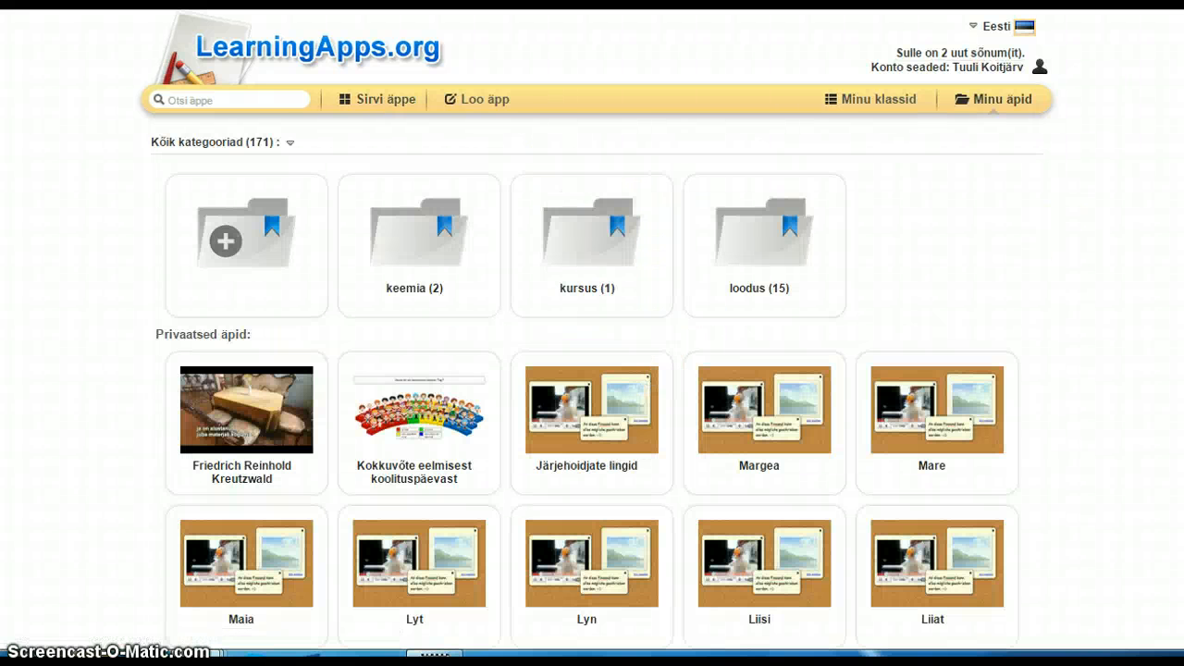
- Find the new "Linnud" collection among the public apps and open it
scroll(592, 370, "down", 10)
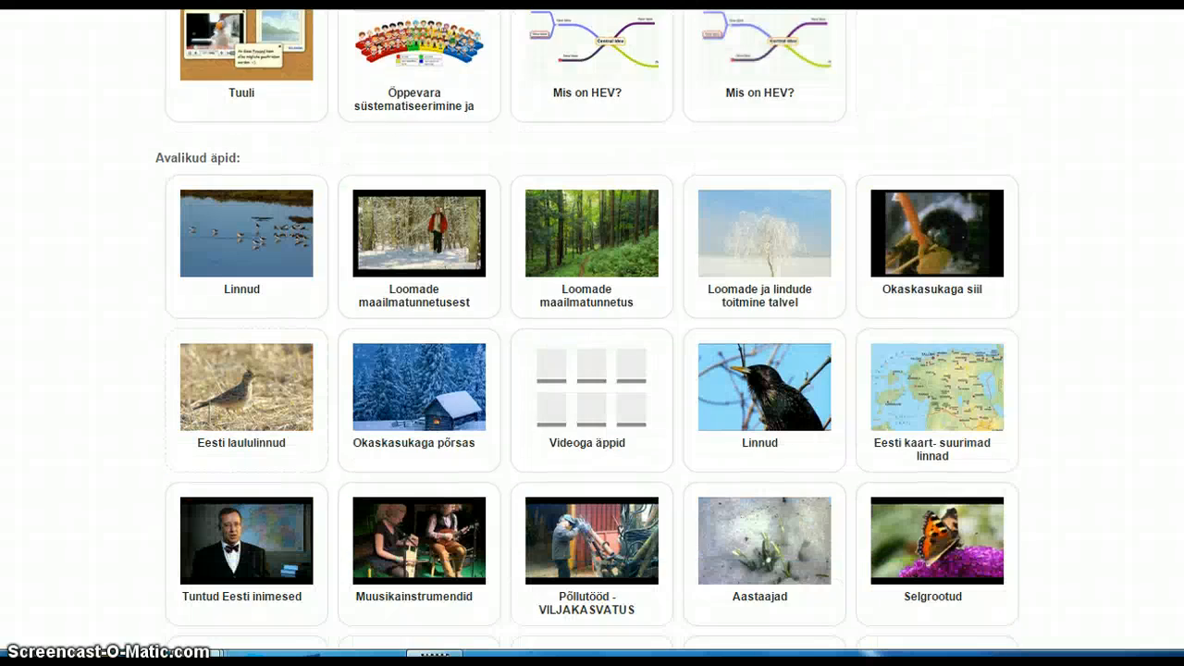
scroll(587, 330, "down", 1)
mouse_move(248, 129)
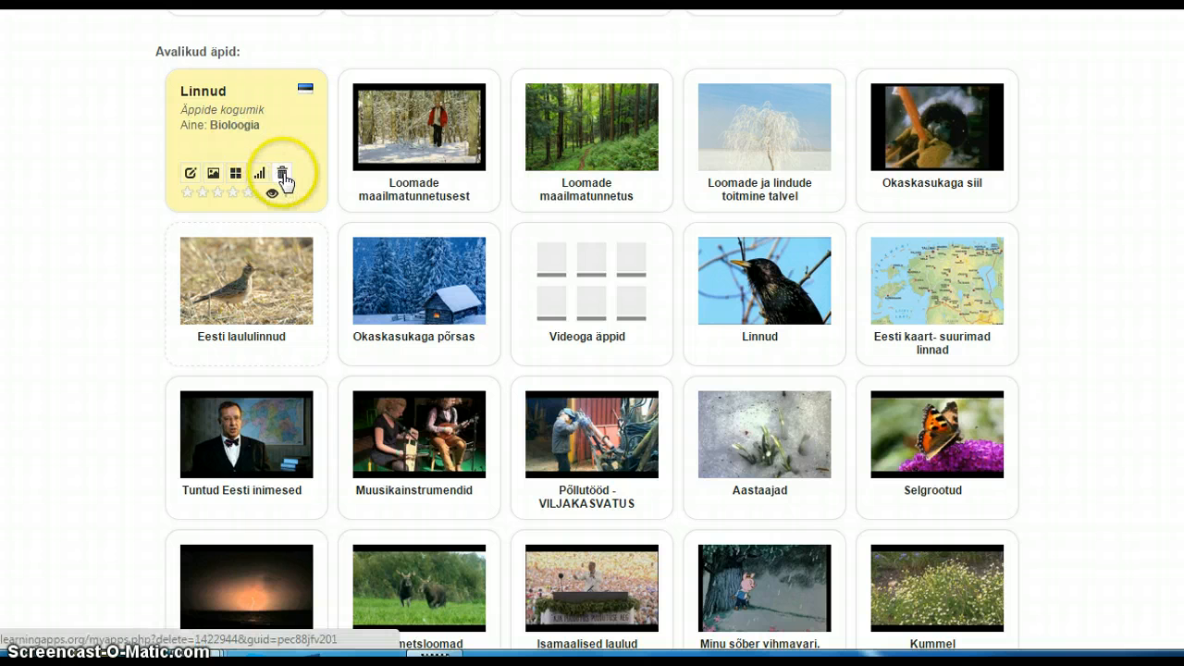
left_click(203, 104)
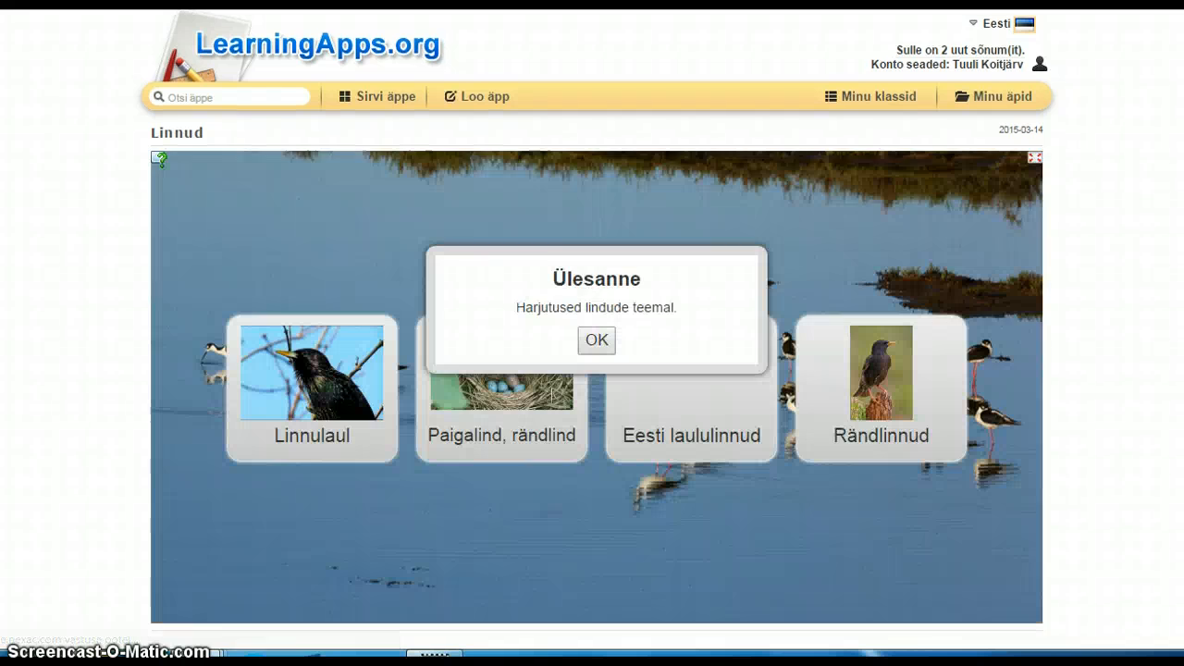
- Examine the published collection's rating, author and category details along with its web link, full-screen link, embed code and sharing options
scroll(592, 333, "down", 1)
scroll(592, 333, "down", 2)
scroll(592, 333, "up", 1)
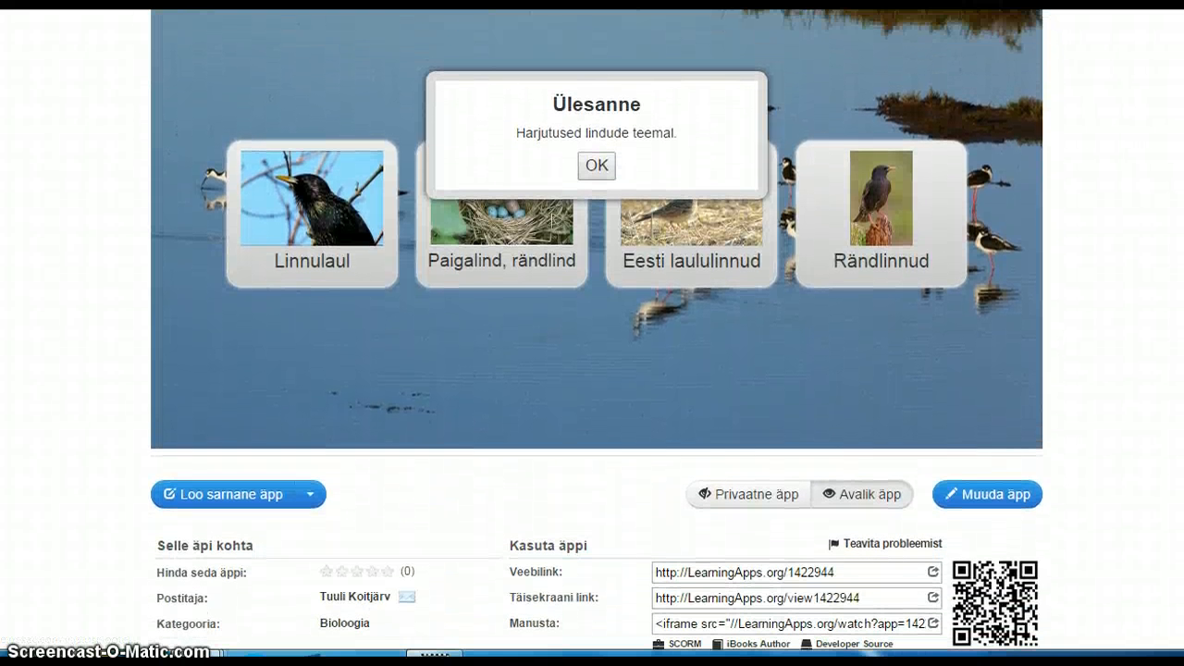
scroll(592, 333, "down", 1)
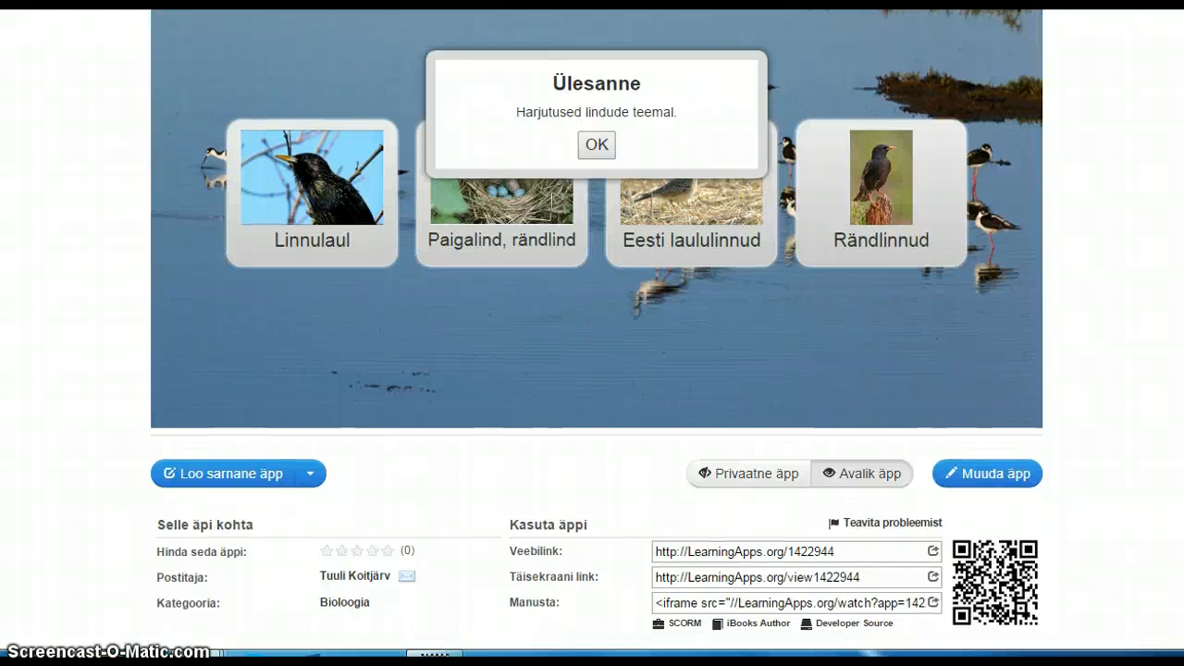
scroll(592, 333, "down", 1)
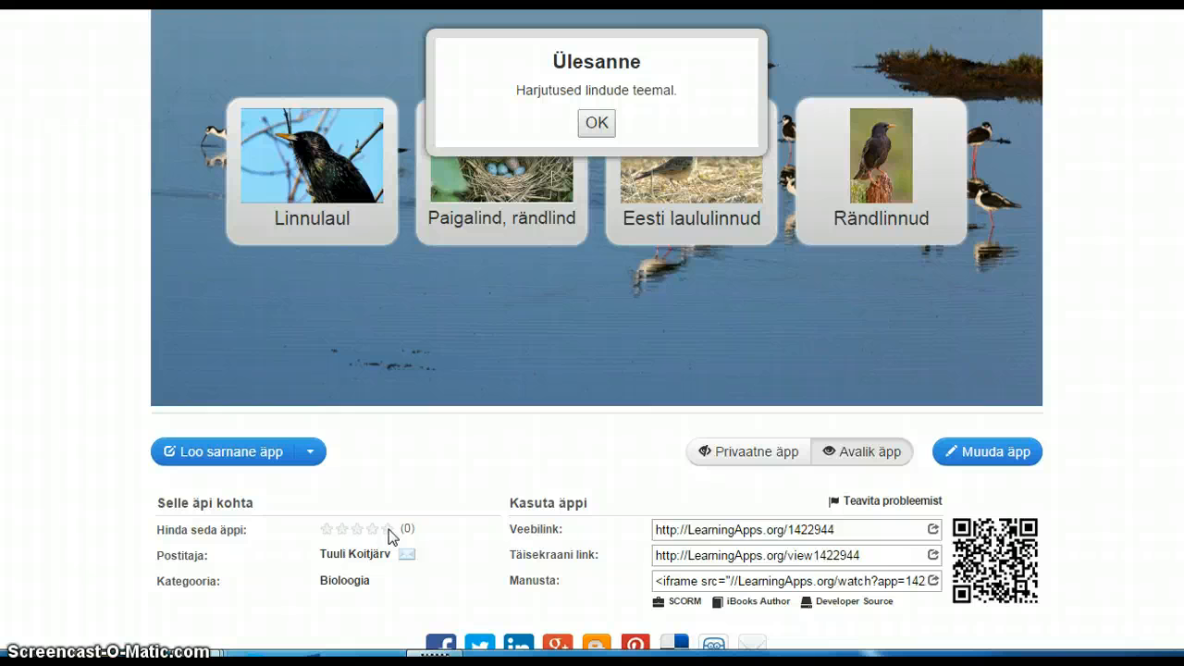
scroll(597, 333, "down", 1)
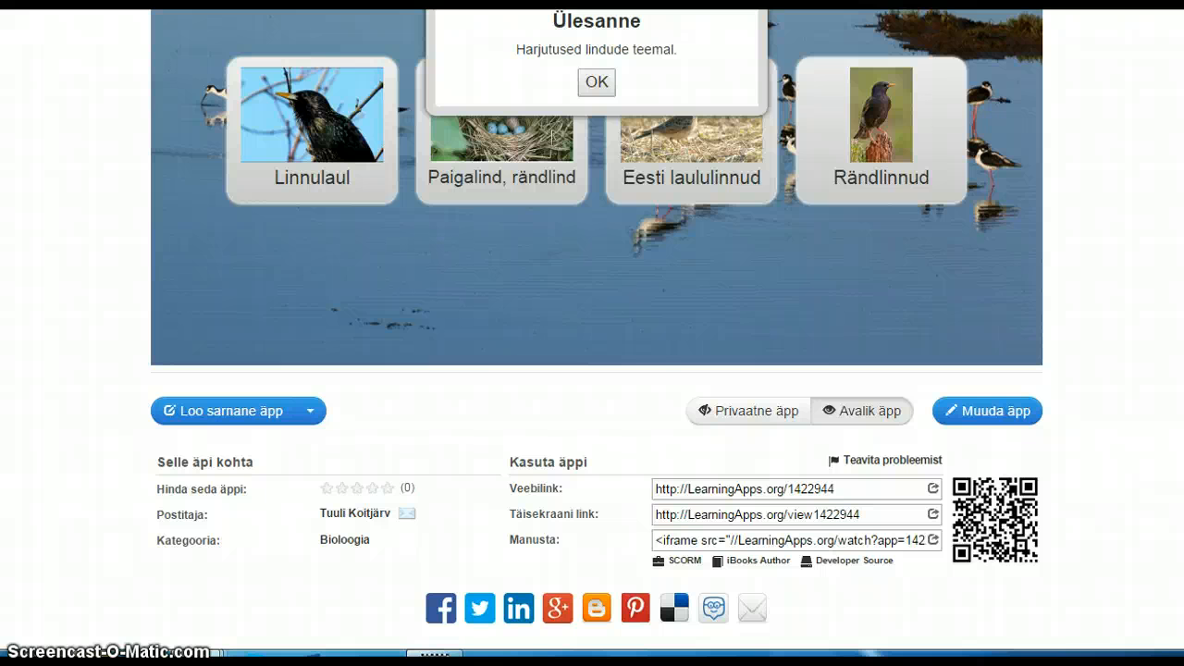
scroll(596, 333, "up", 1)
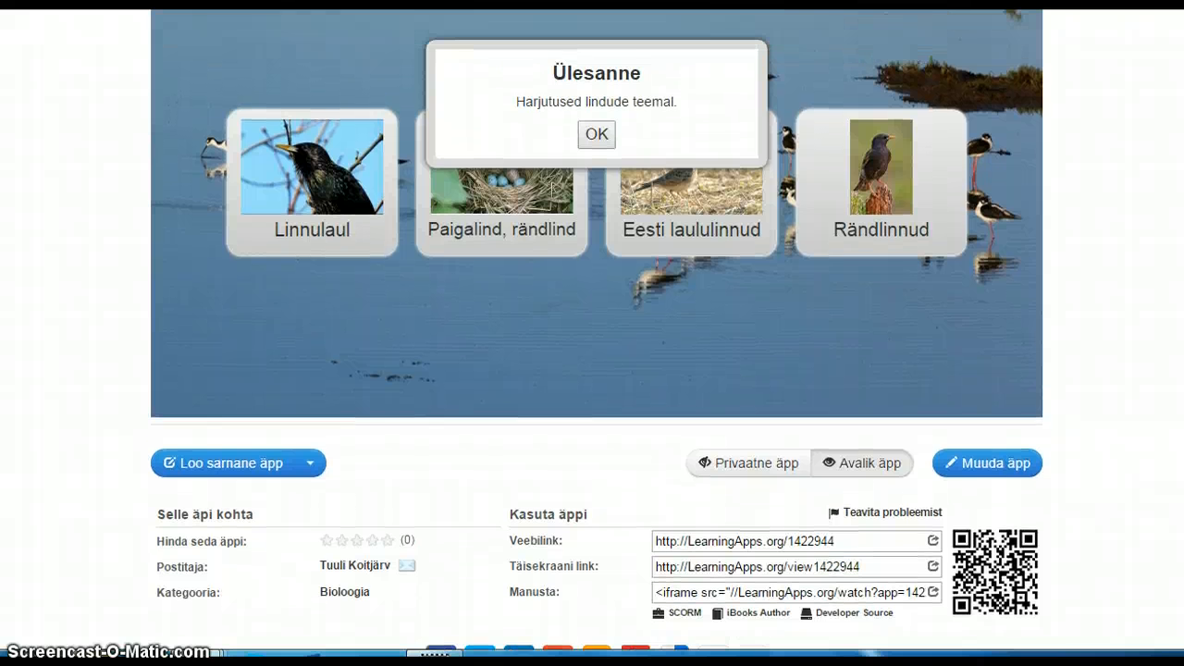